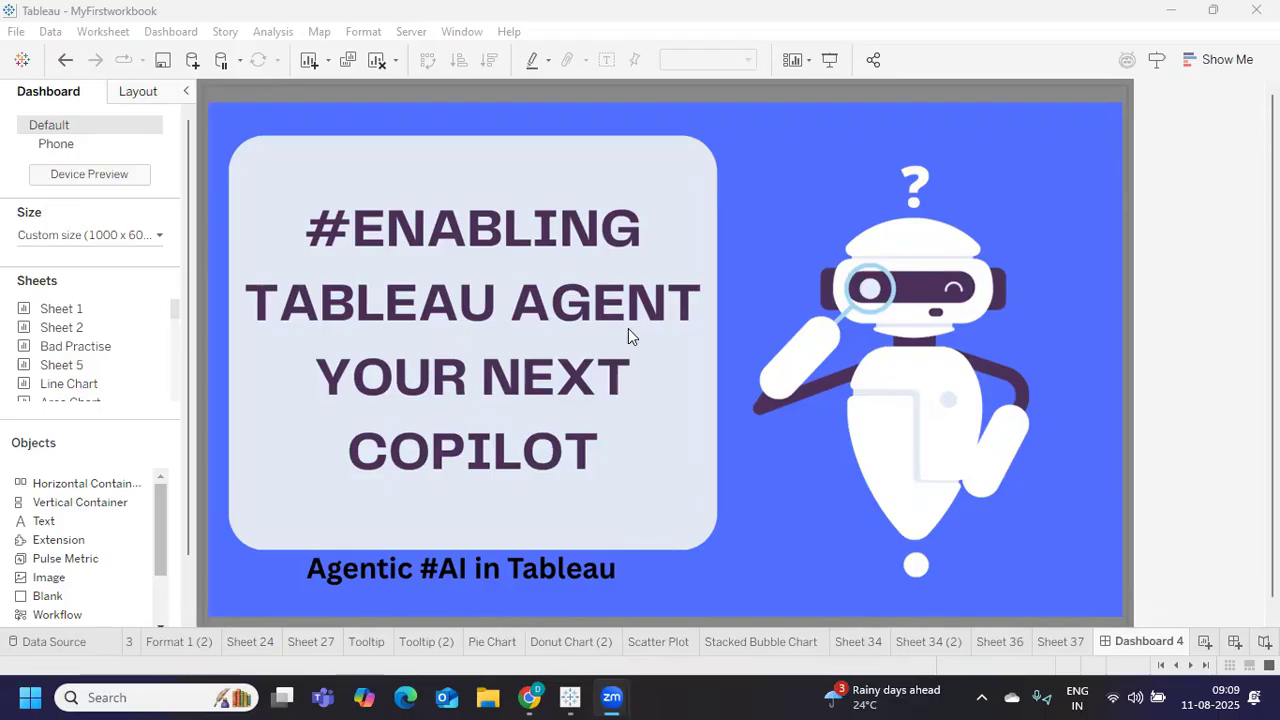
Bring Chrome's tableau.com page forward and scroll through the Tableau Next hero section
mouse_move(530, 698)
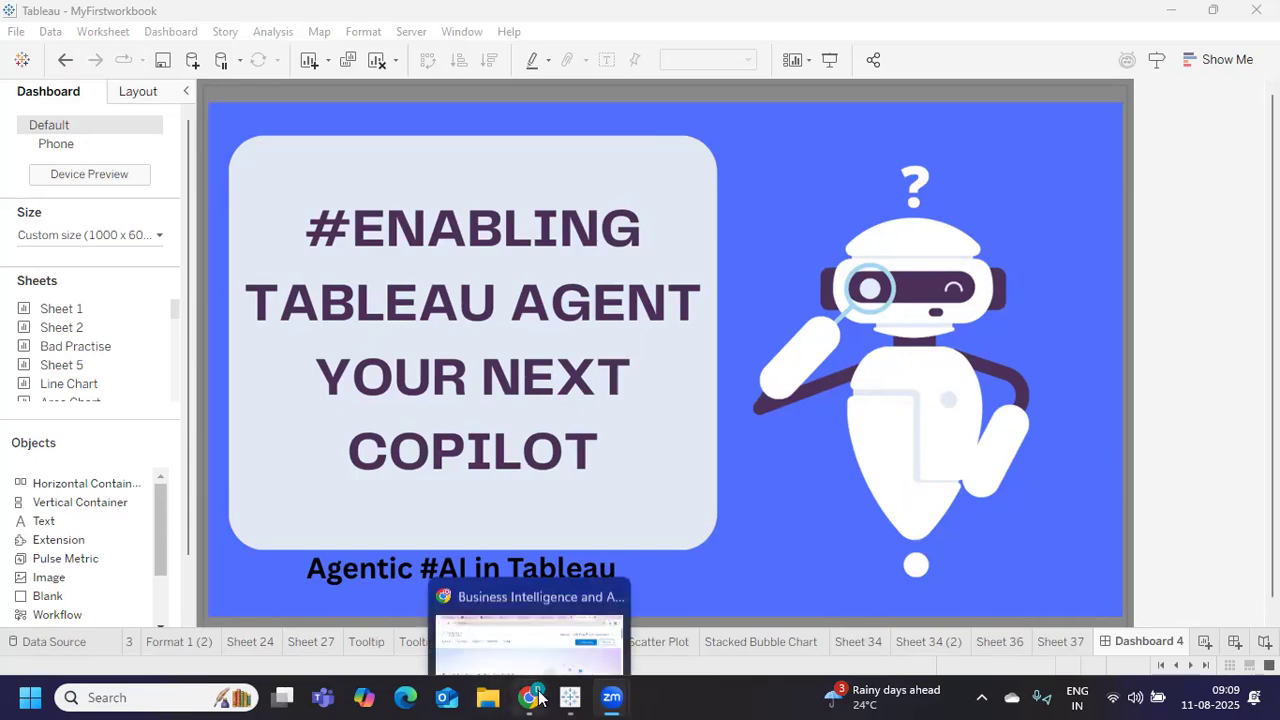
click(502, 571)
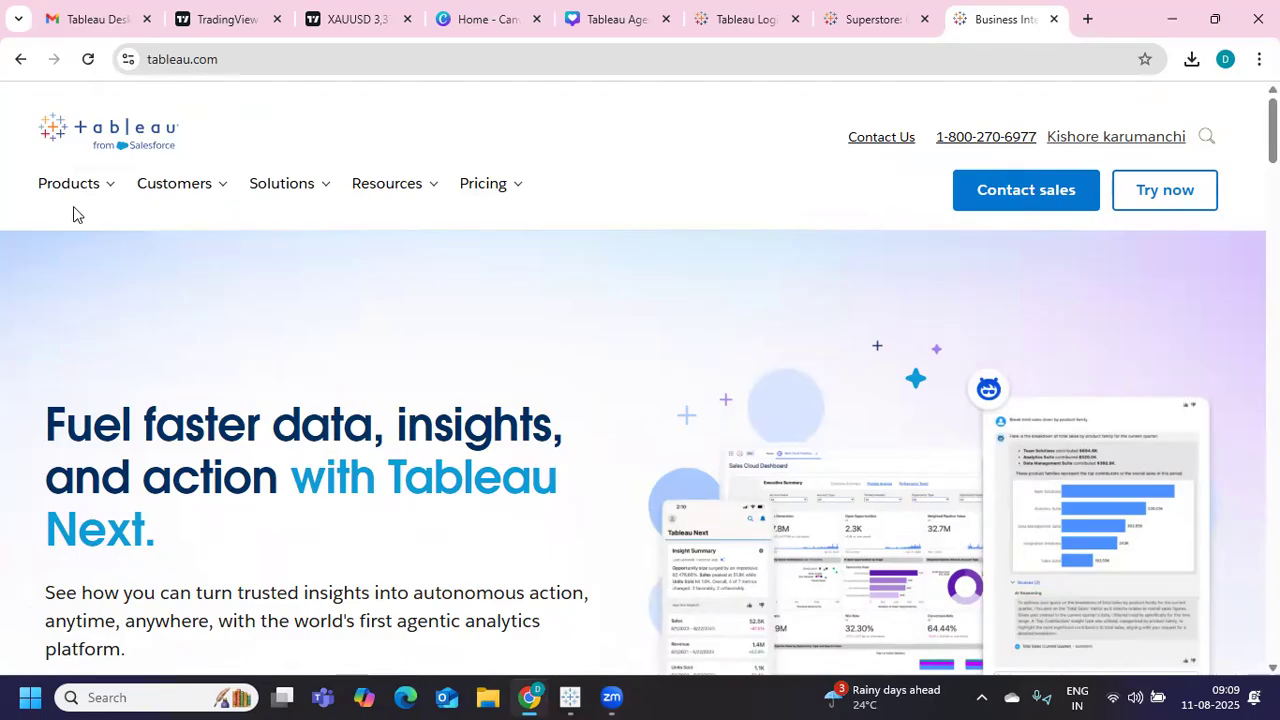
click(245, 68)
mouse_move(72, 195)
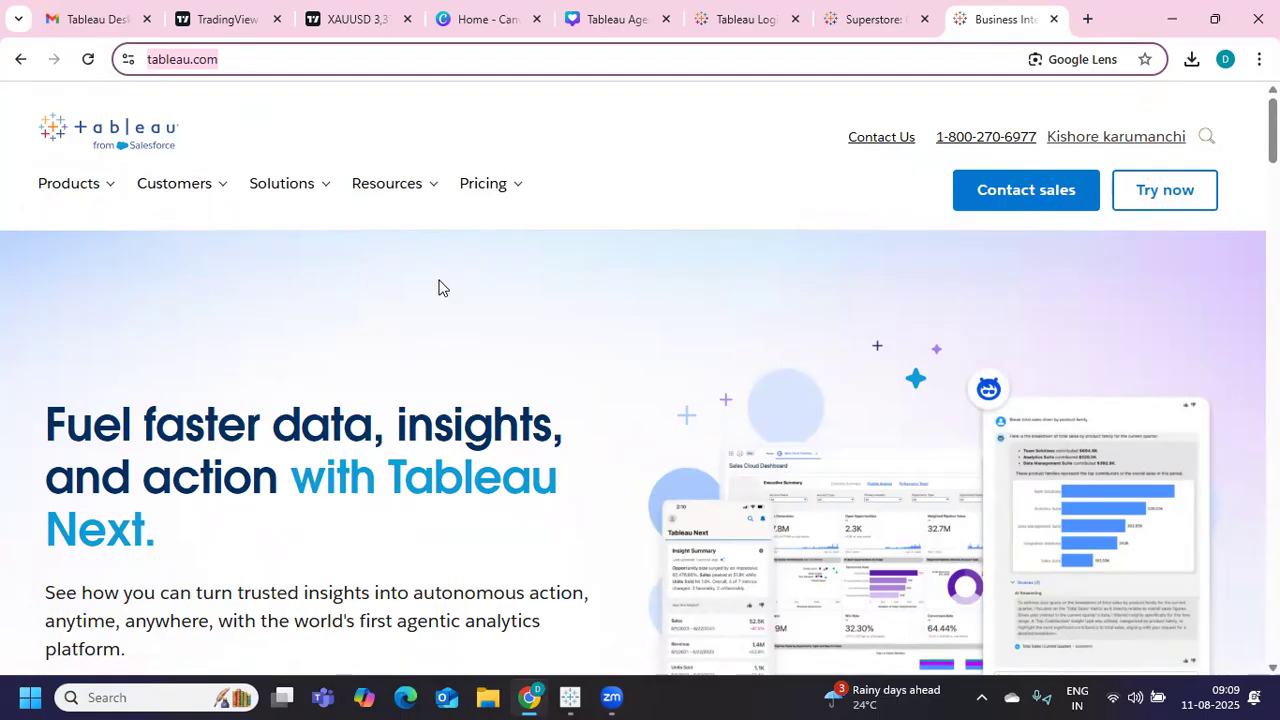
scroll(440, 288, down, 2)
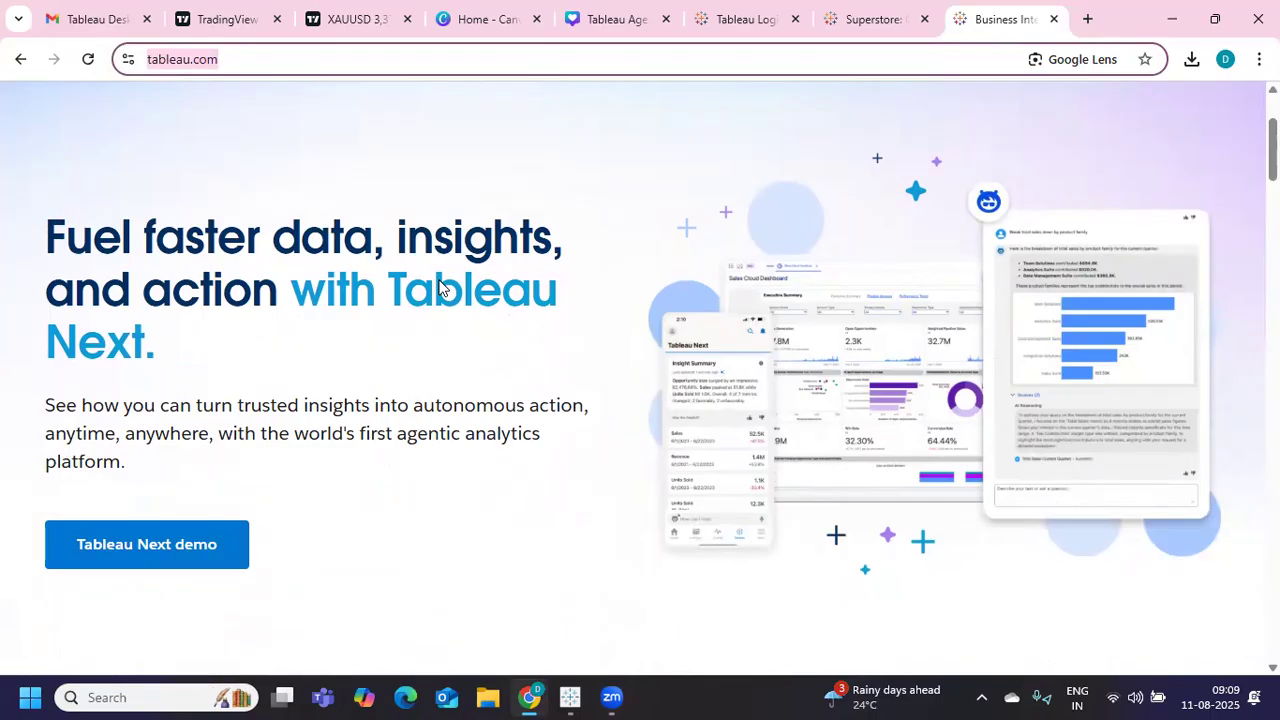
scroll(440, 288, down, 2)
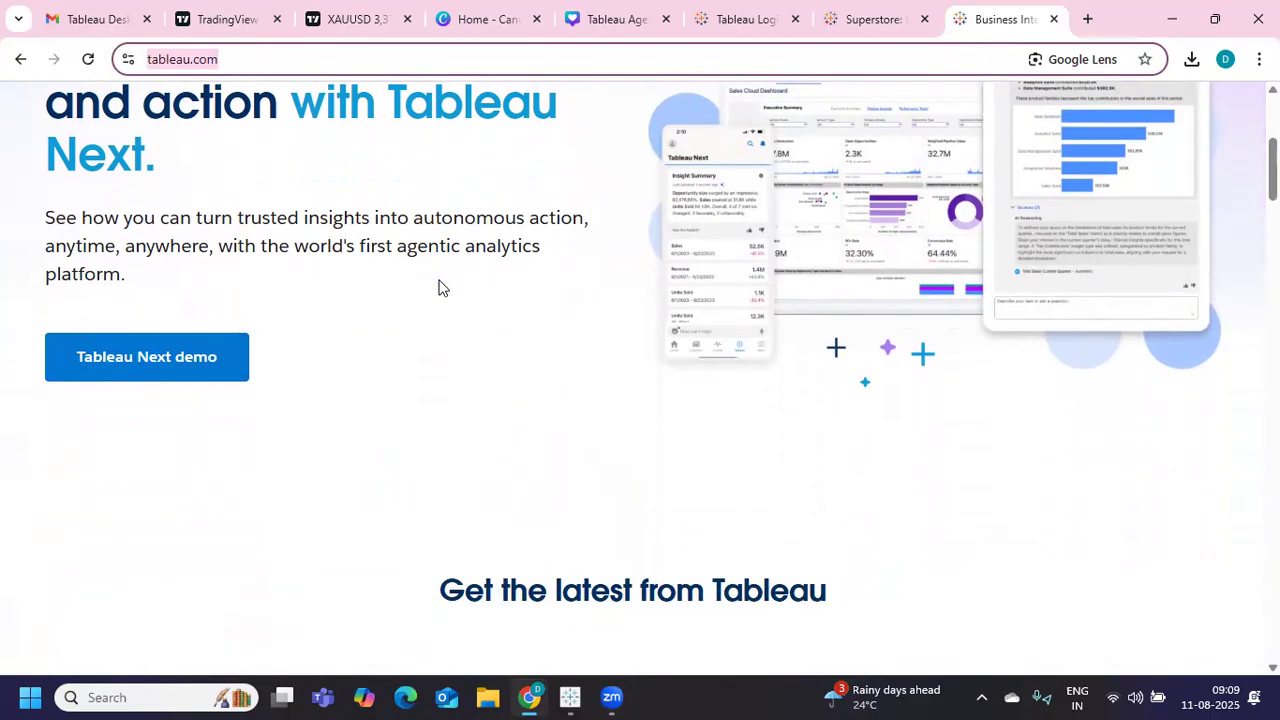
scroll(440, 288, up, 4)
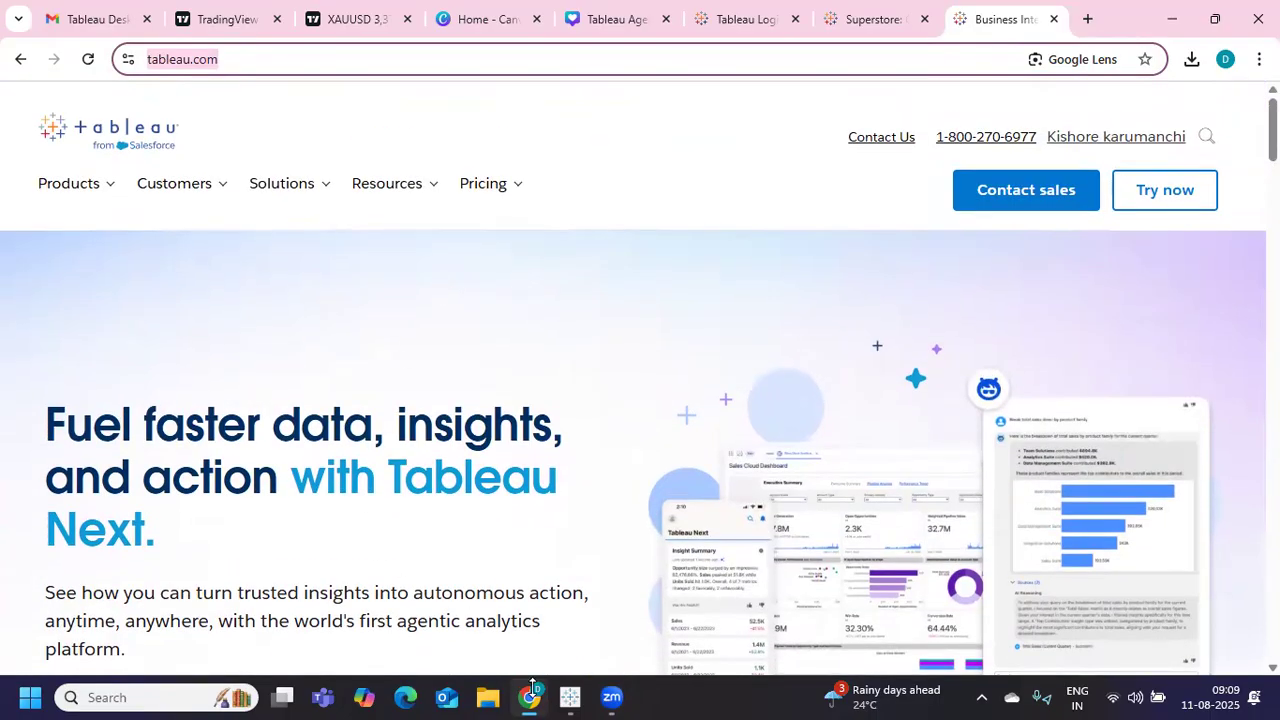
Return to Tableau Desktop's MyFirstworkbook Dashboard 4 with the 'Enabling Tableau Agent' slide
mouse_move(572, 697)
click(583, 621)
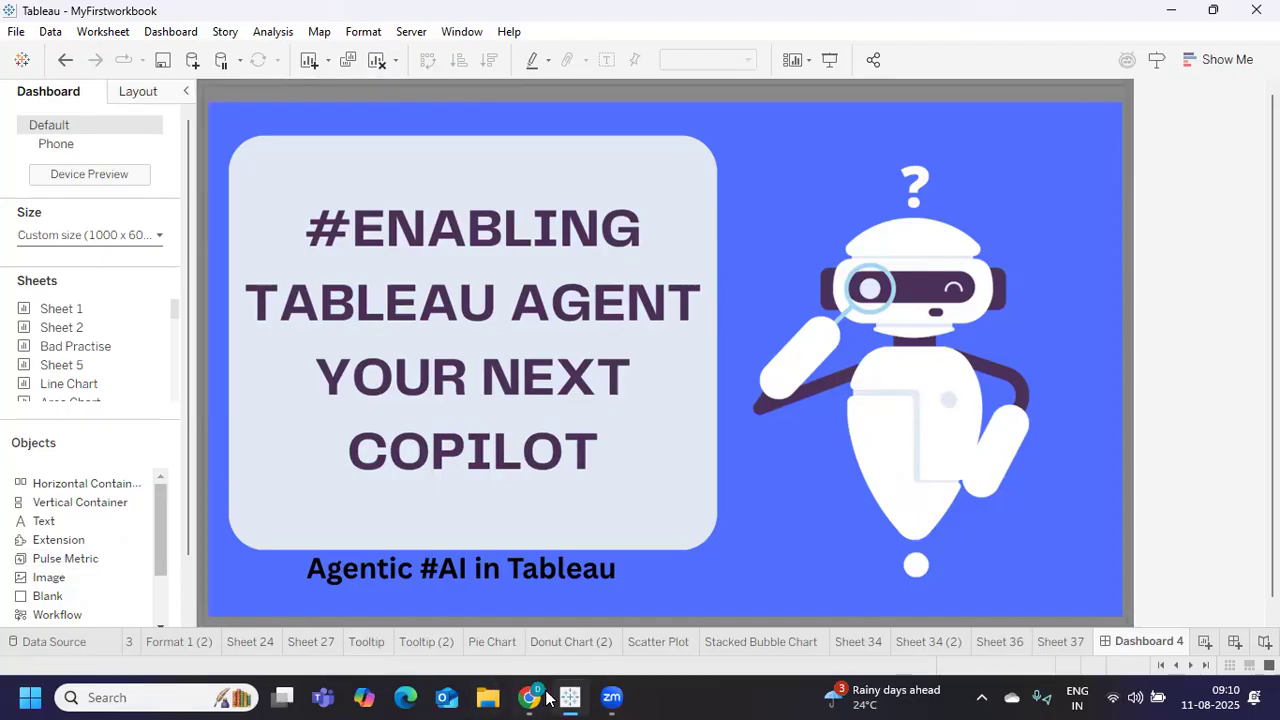
Switch to the Superstore Customer Analysis tab in Chrome and enter web authoring
click(533, 588)
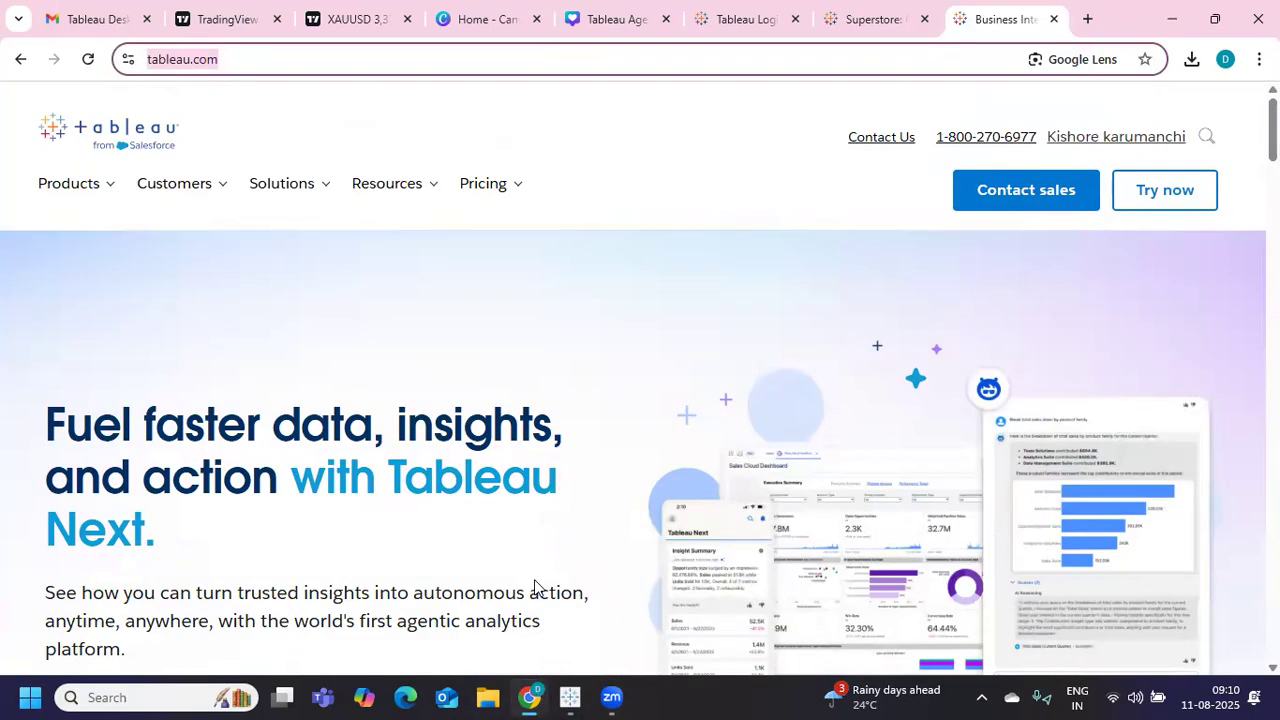
click(879, 26)
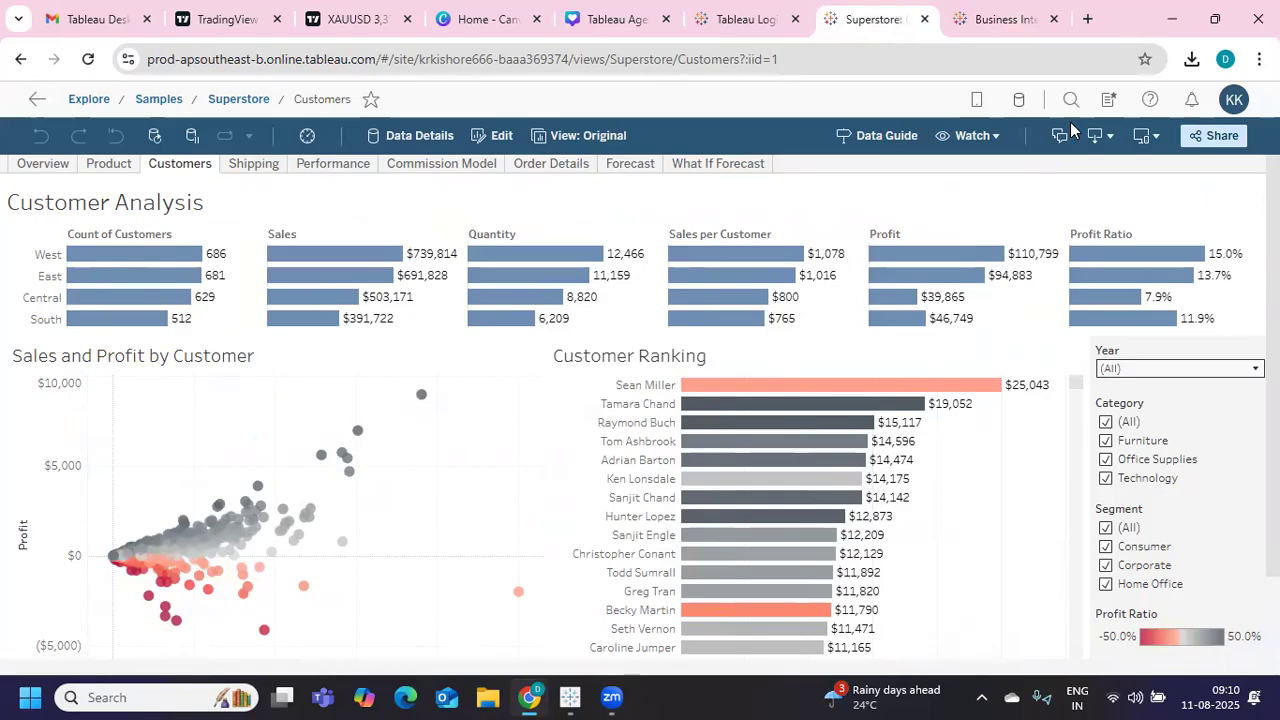
click(837, 50)
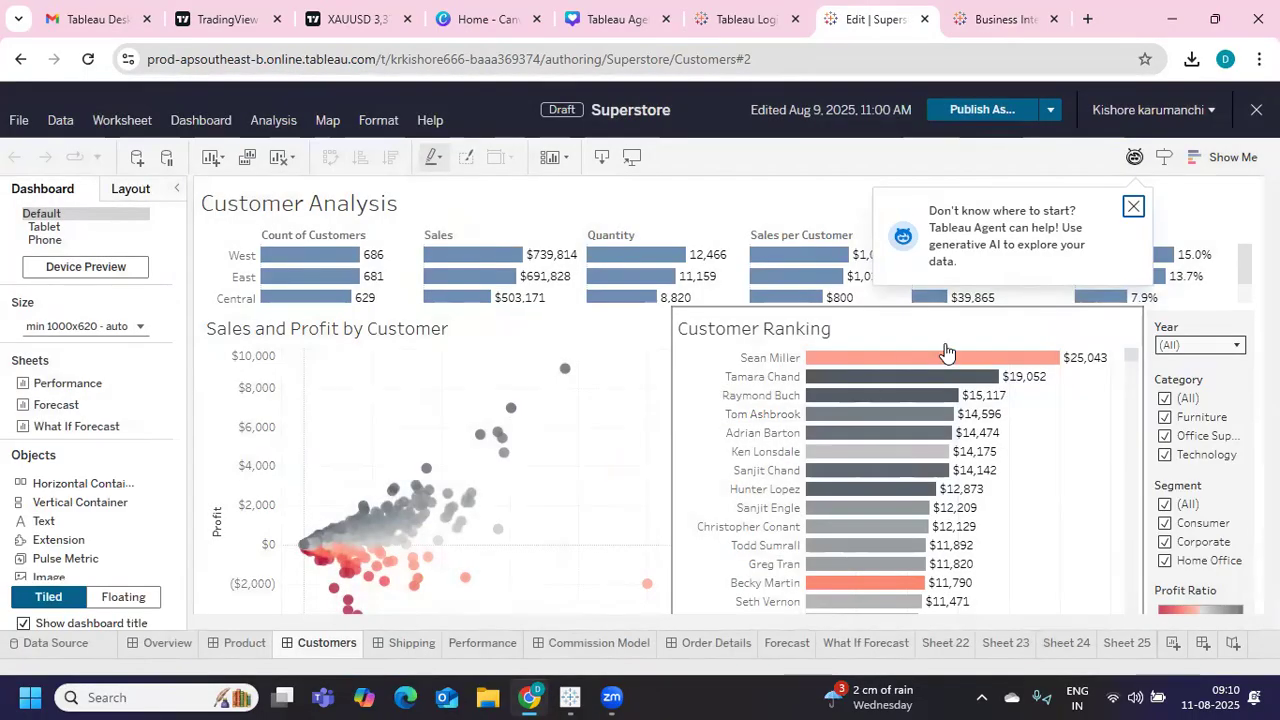
Dismiss the Tableau Agent suggestion and exit editing of the Superstore workbook
click(1133, 206)
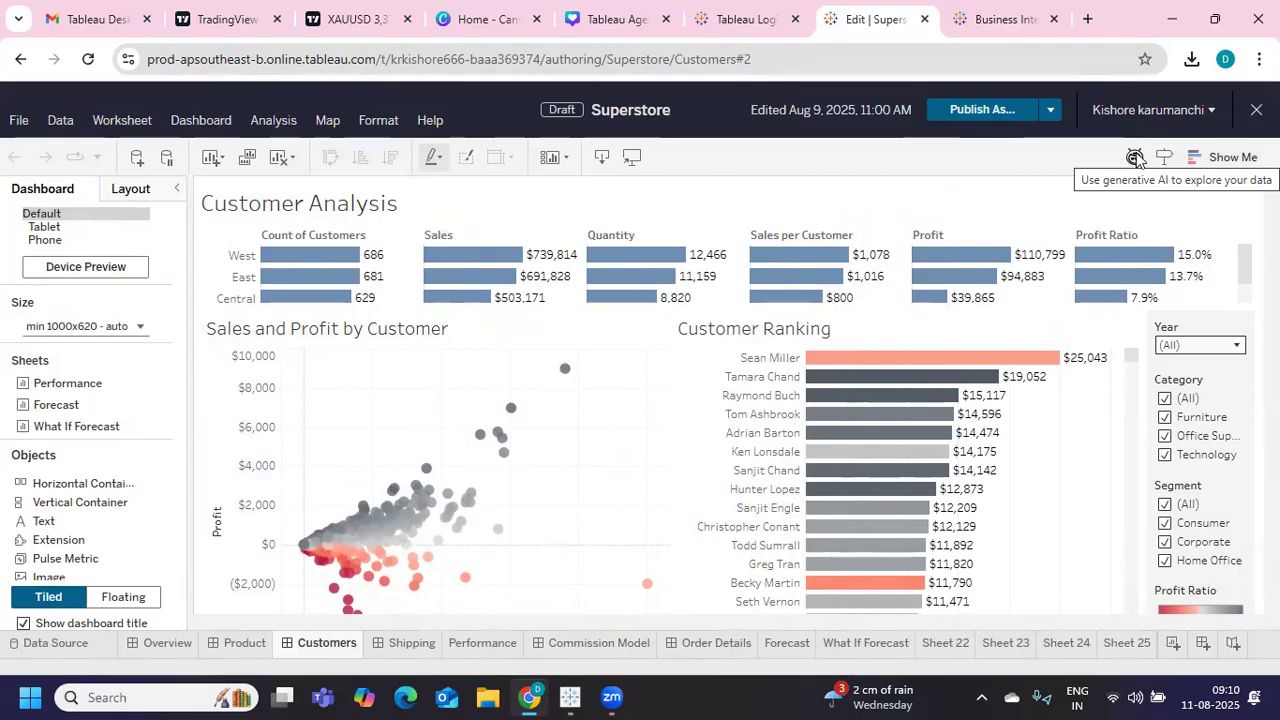
click(1256, 110)
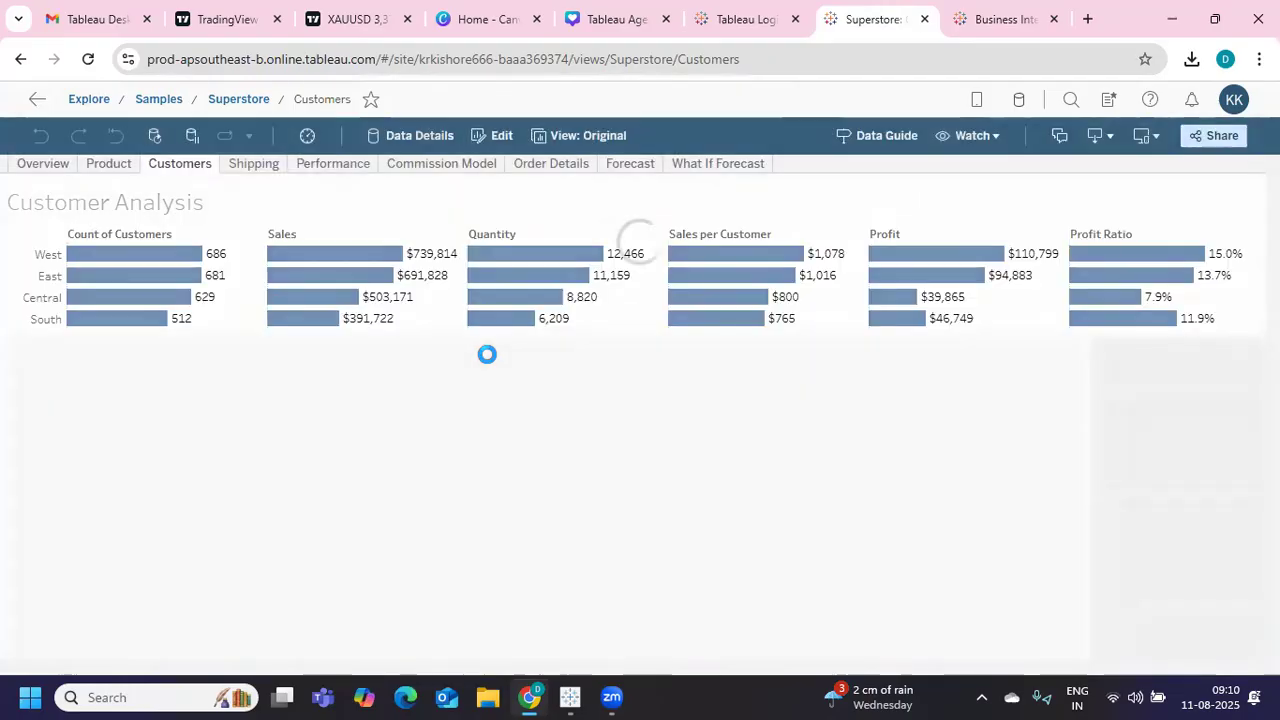
Go back to Explore, showing the default and Samples projects, and scroll the sidebar
click(37, 99)
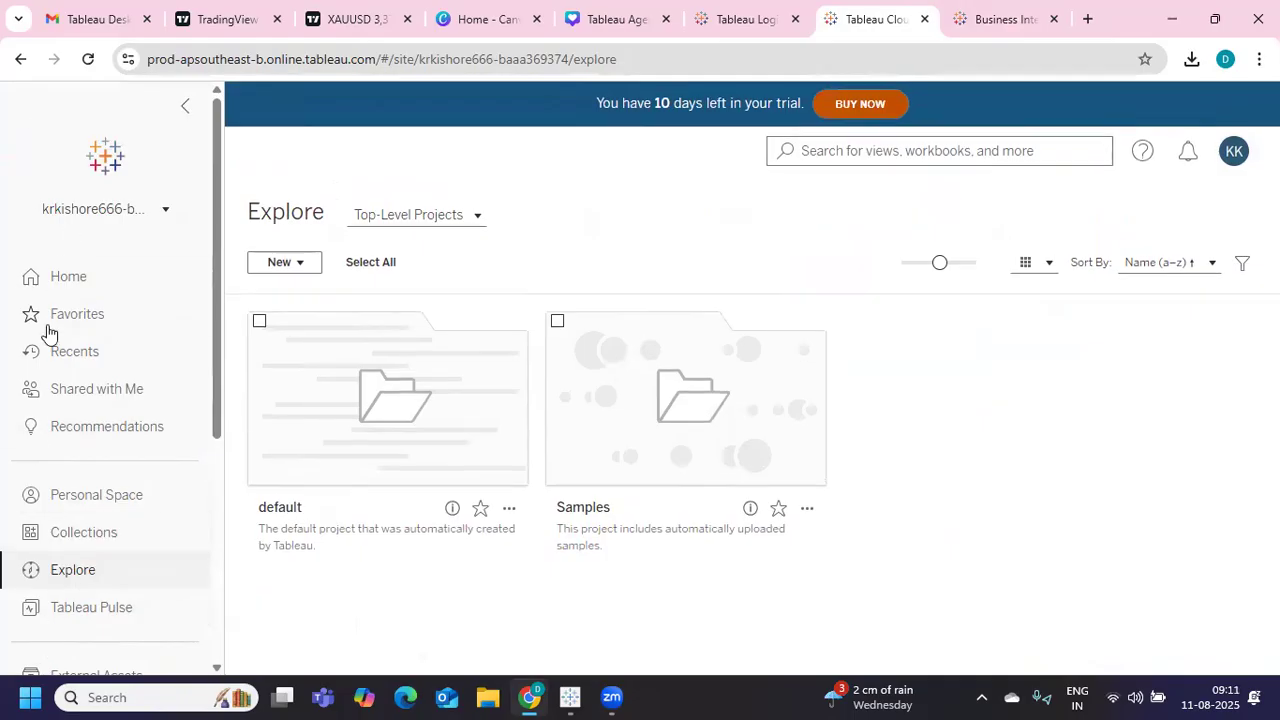
scroll(45, 437, down, 4)
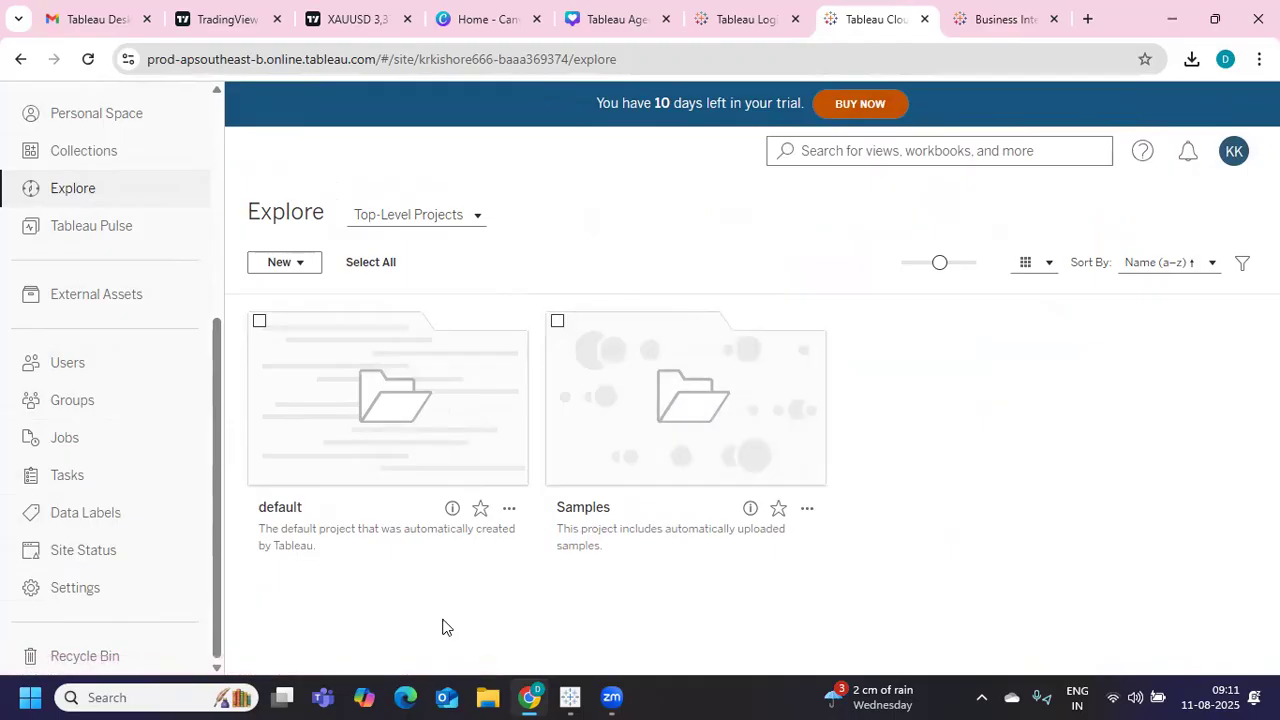
Open site Settings and scroll the General tab to the 'AI in Tableau by feature area' heading
click(46, 595)
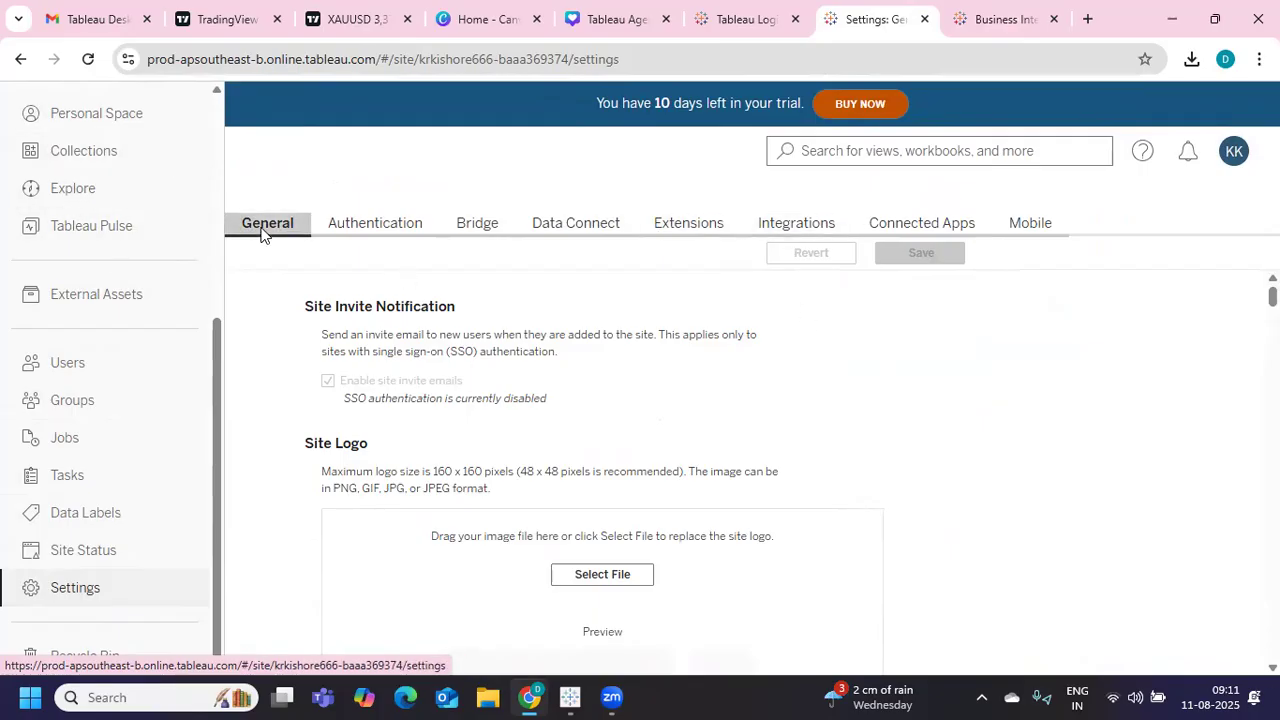
scroll(840, 390, down, 3)
scroll(840, 390, down, 7)
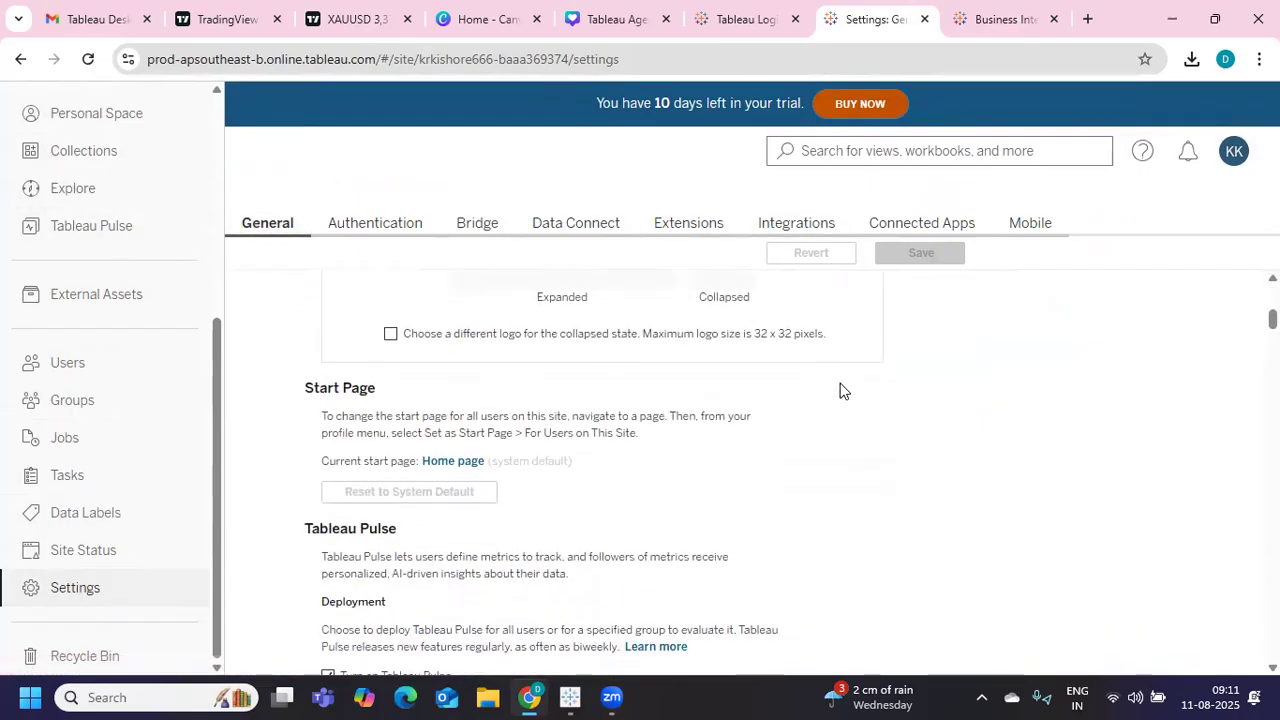
scroll(840, 390, down, 2)
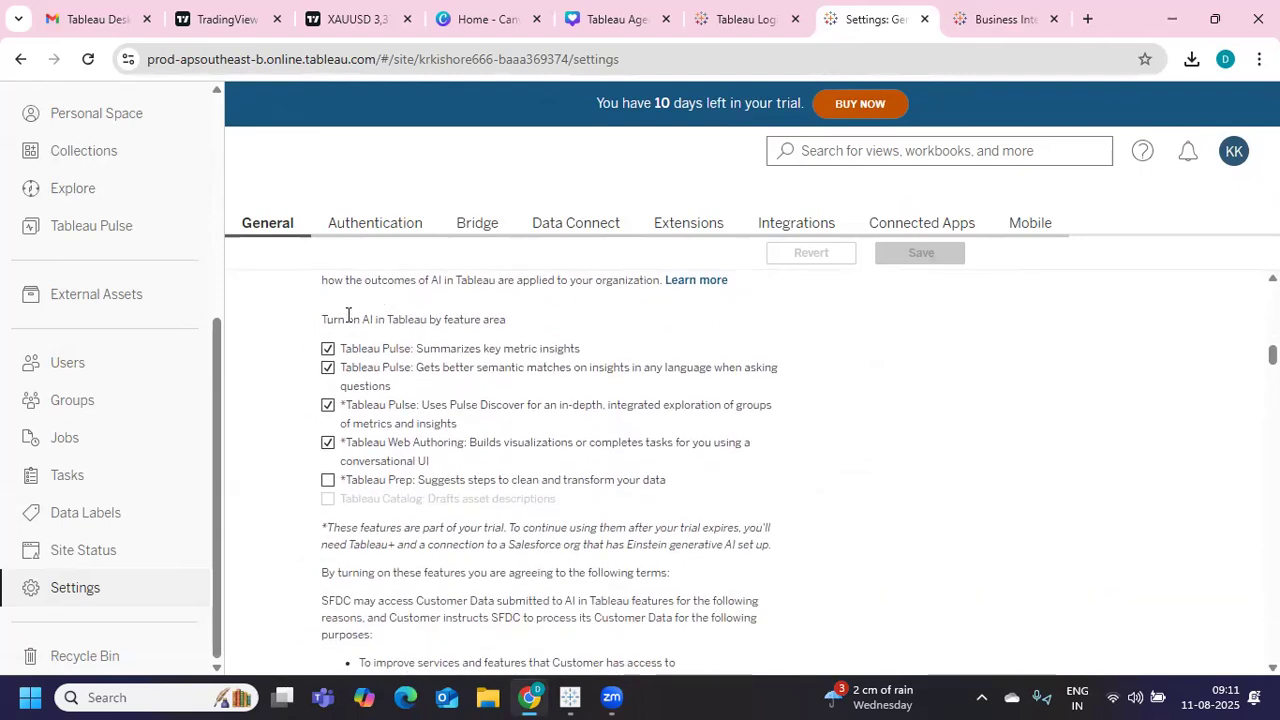
drag(346, 319, 521, 320)
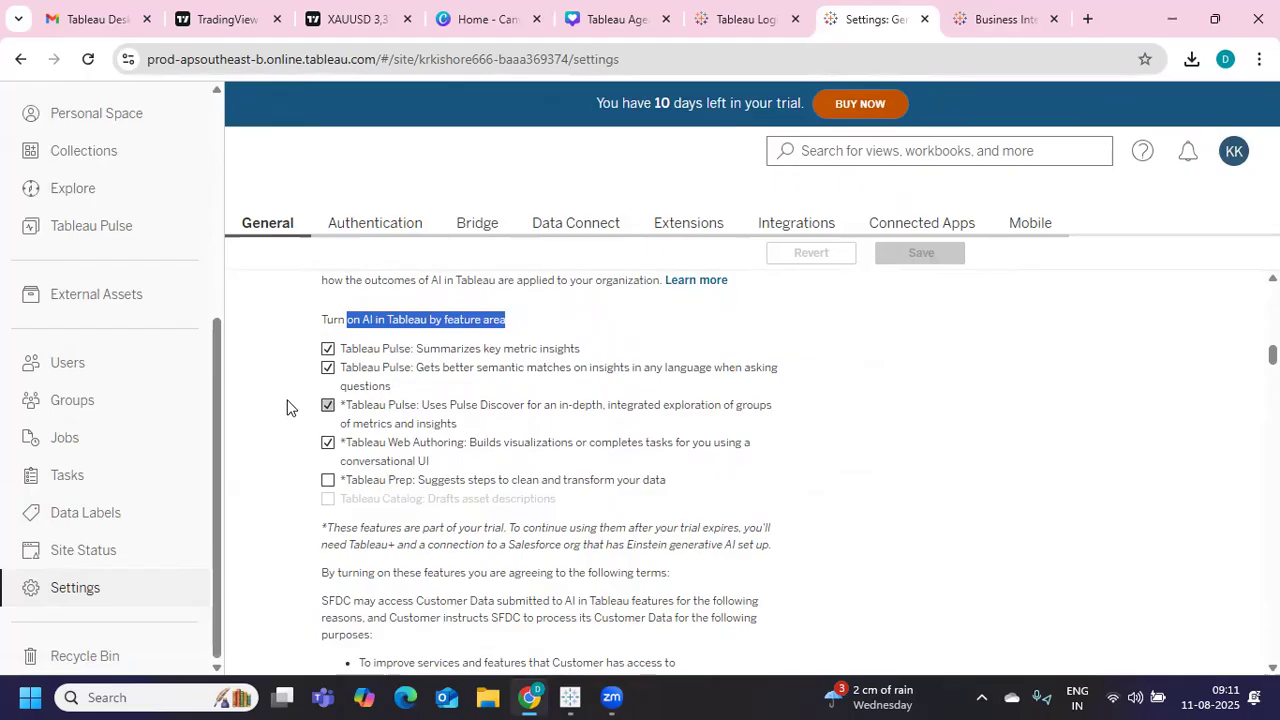
Clear the three Pulse options and Web Authoring conversational building, save, and return to Explore
click(327, 349)
click(327, 368)
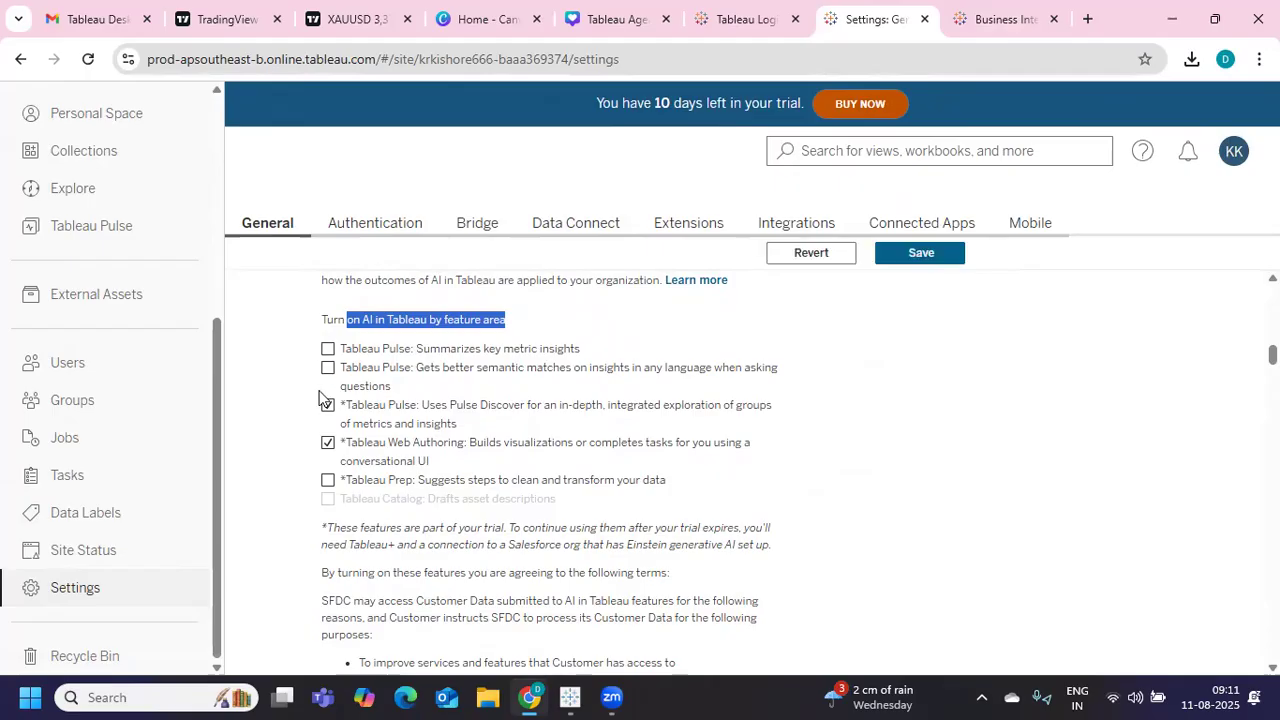
click(327, 405)
click(327, 442)
click(921, 252)
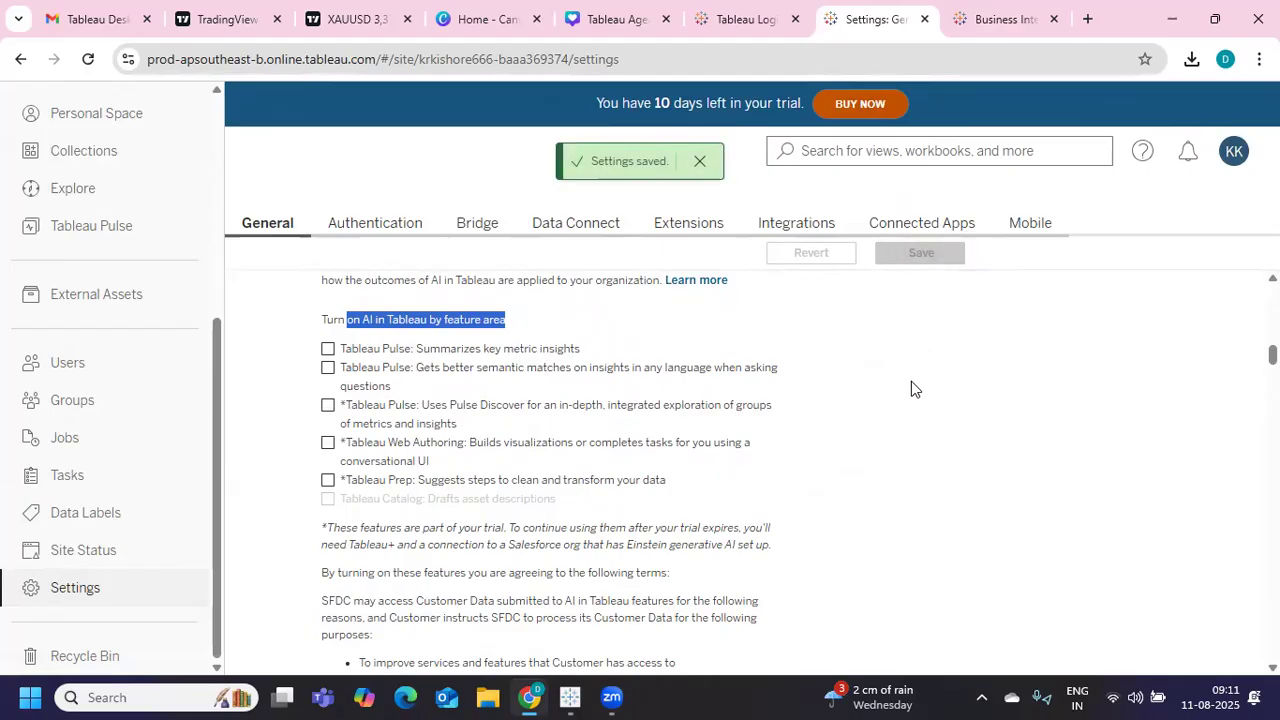
click(93, 200)
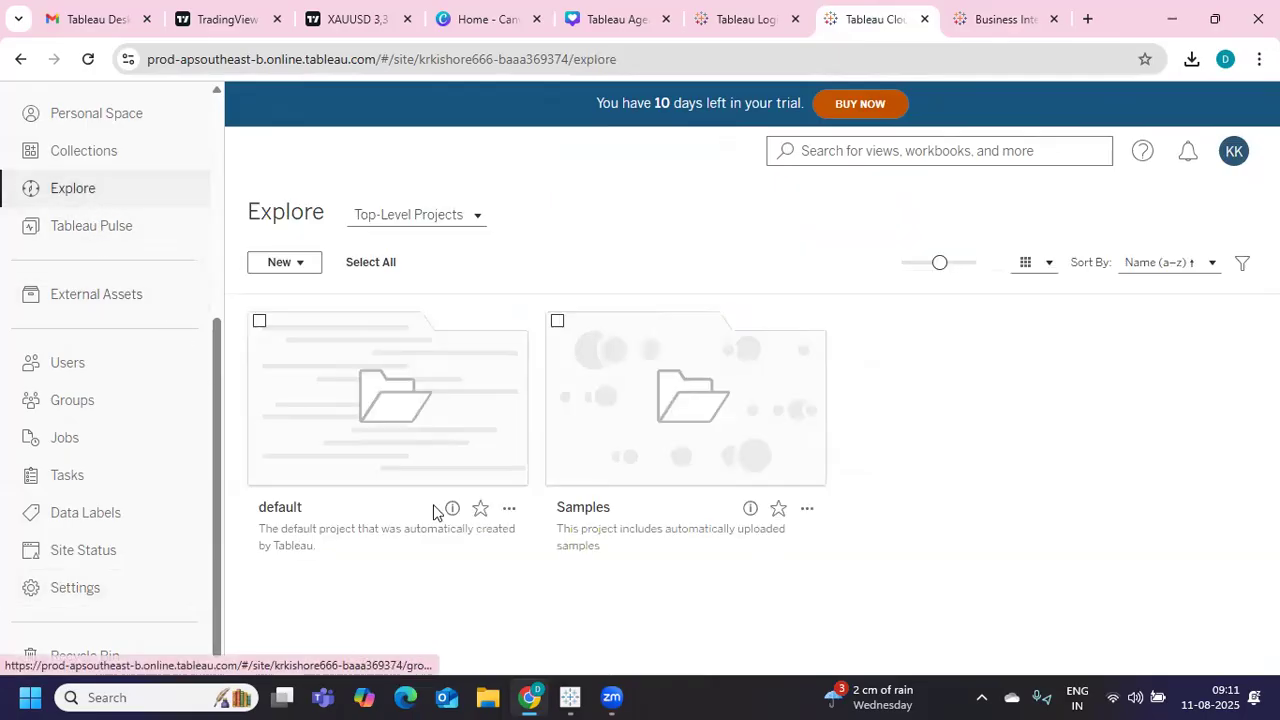
Open Samples > Superstore and start editing the Customers dashboard
click(620, 427)
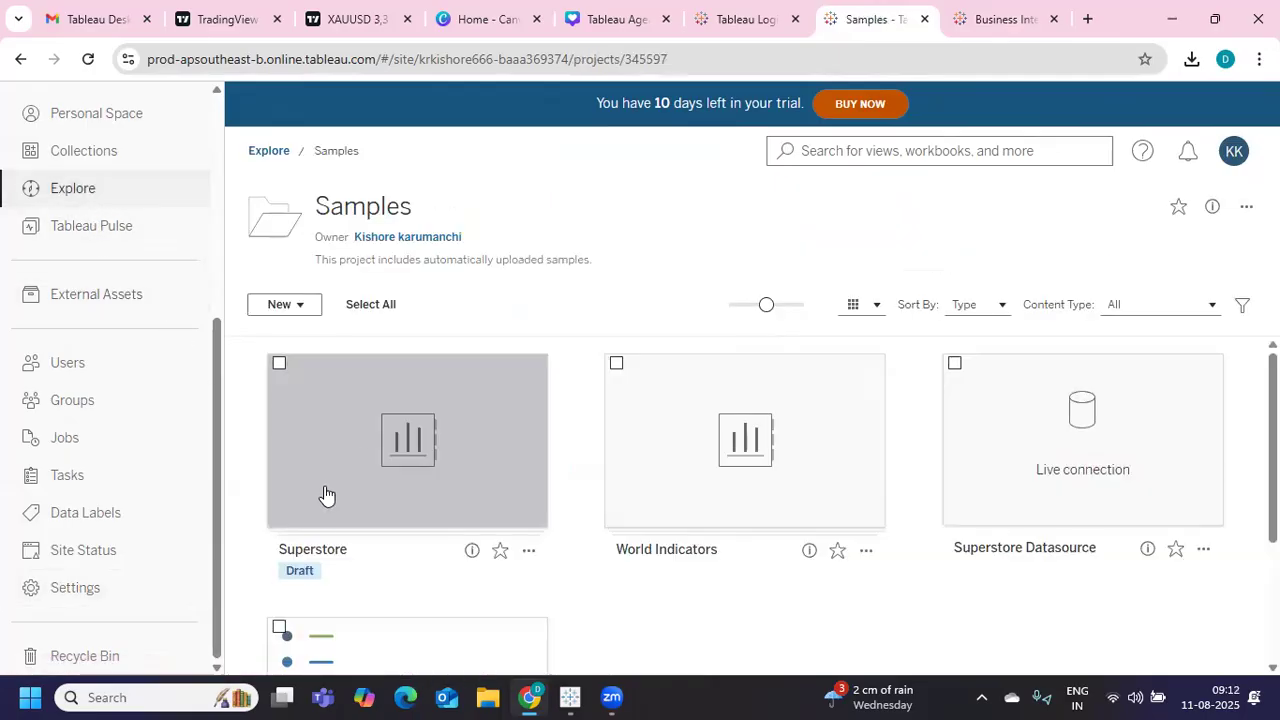
click(482, 478)
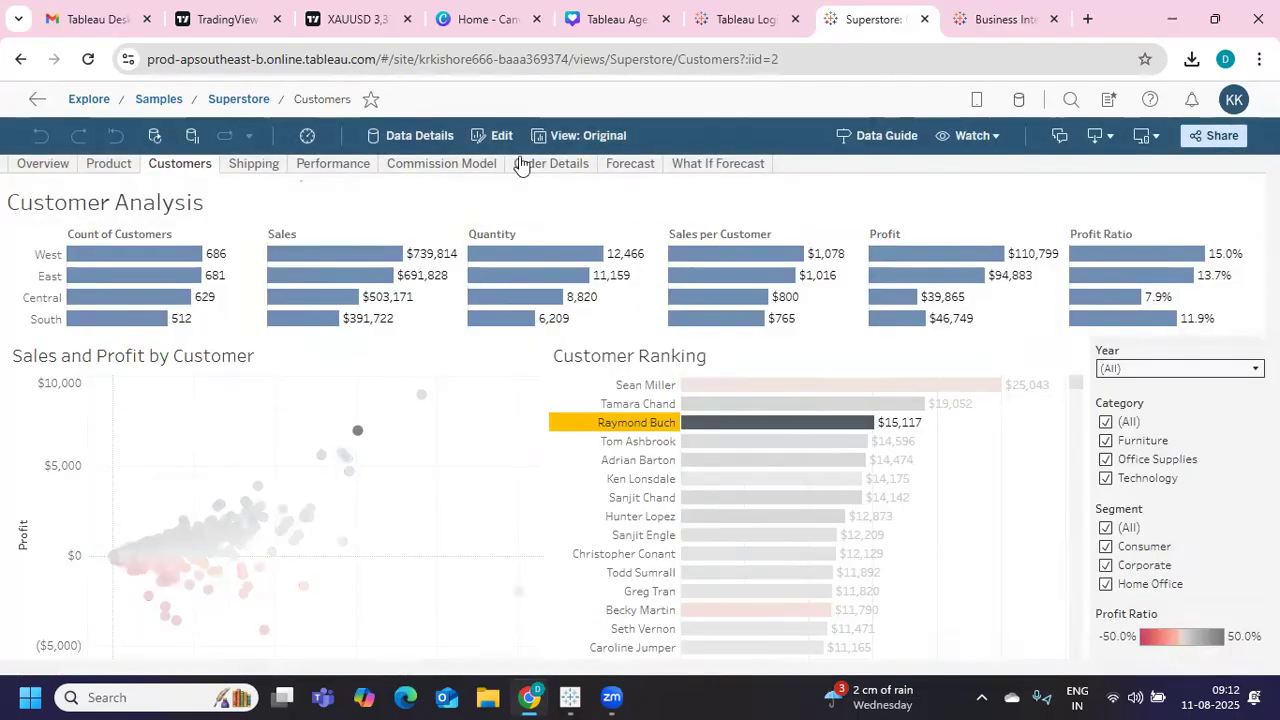
click(487, 135)
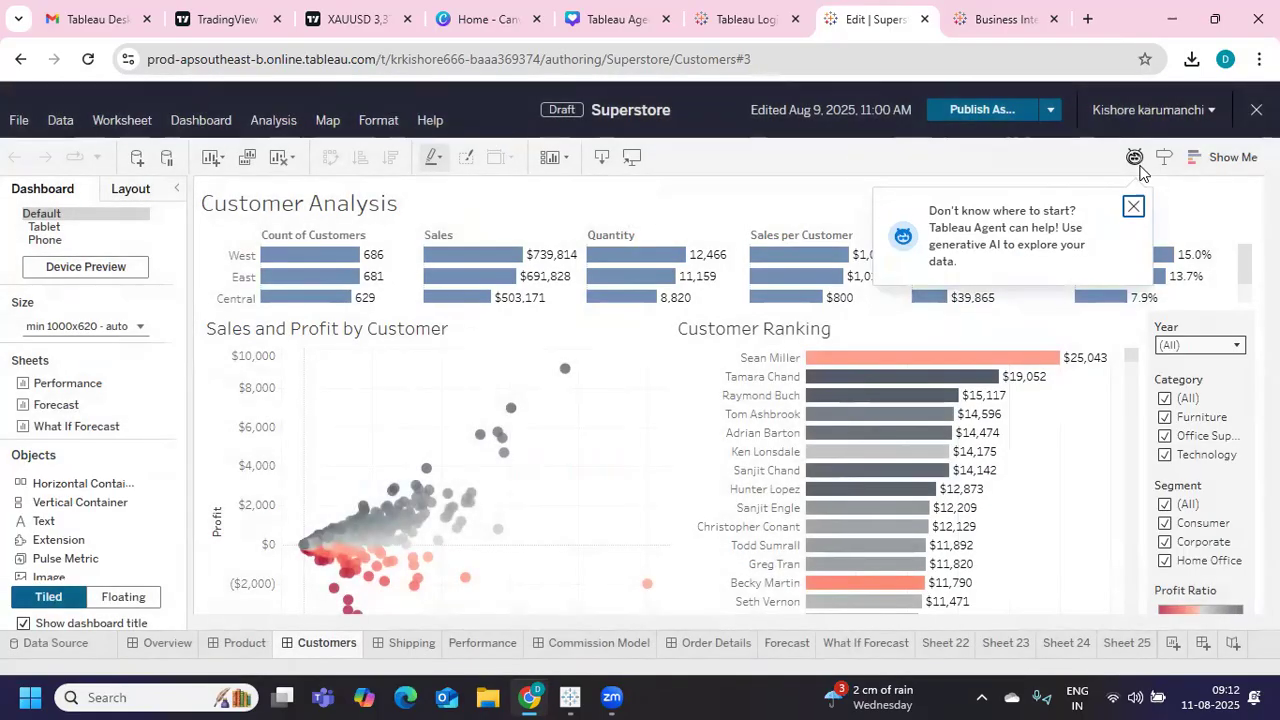
Dismiss the Agent tip, open the Tableau Agent panel, and add blank worksheet Sheet 26
click(1133, 206)
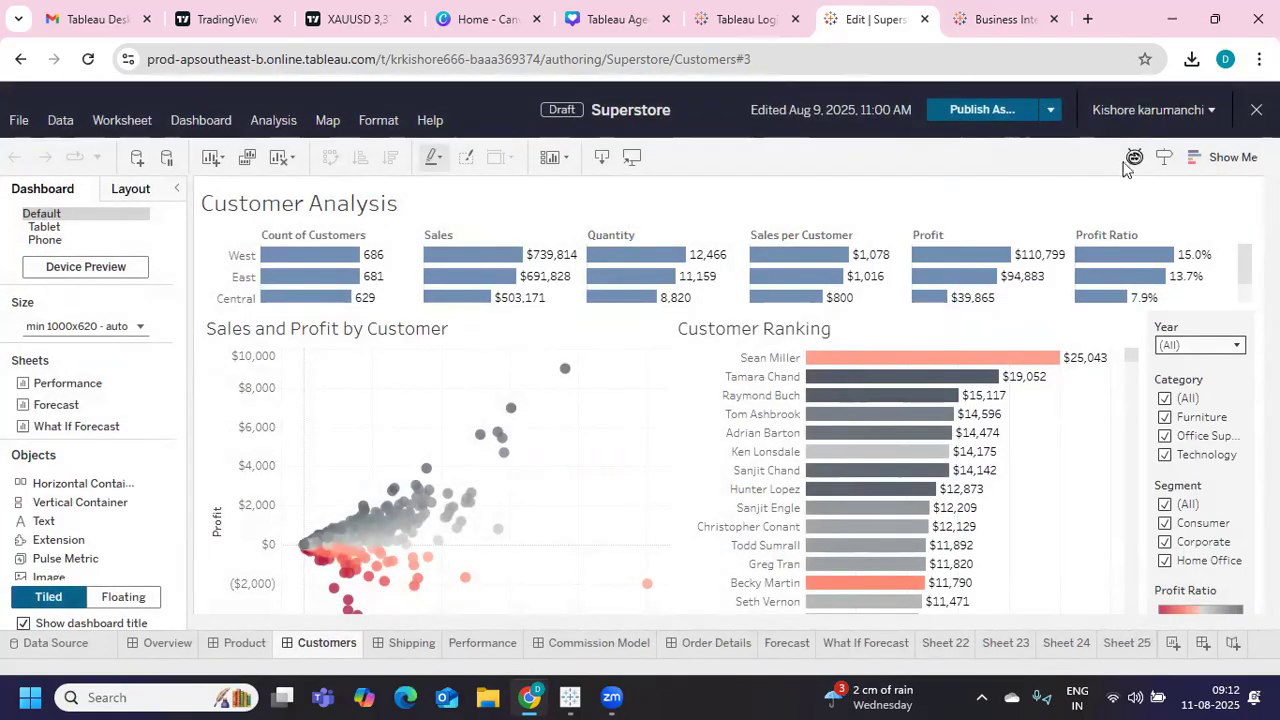
click(1134, 157)
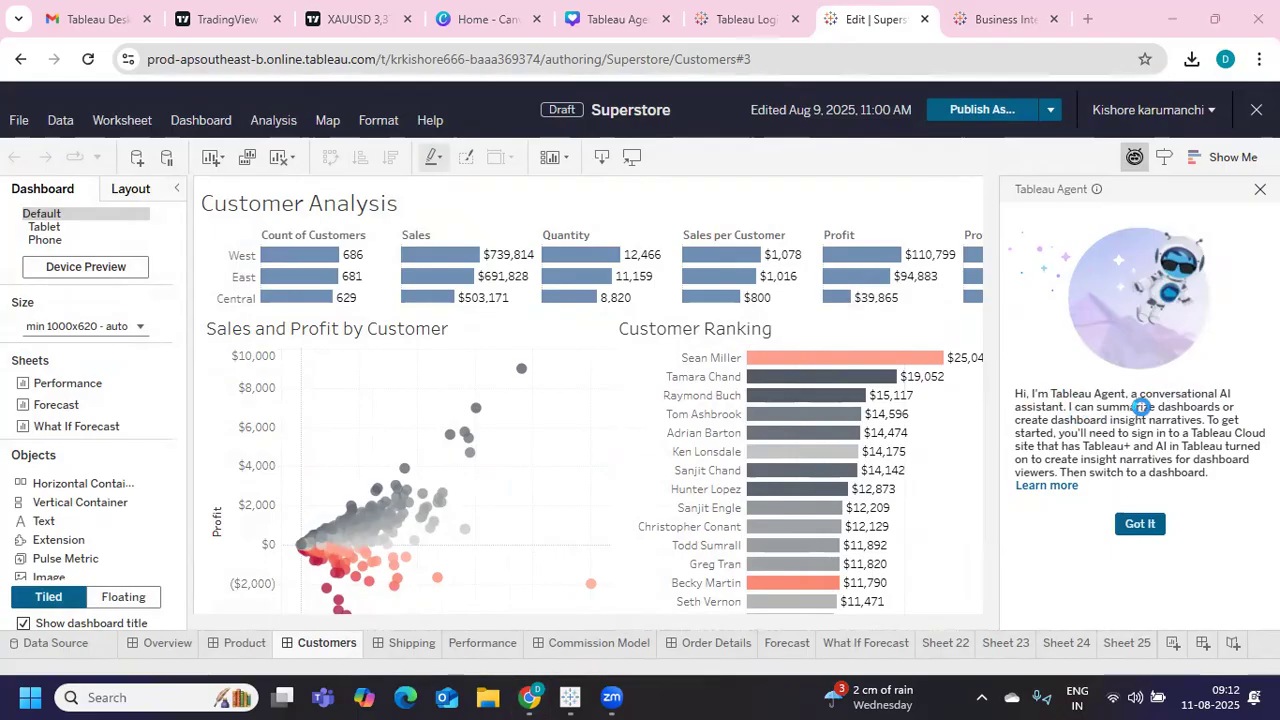
click(1173, 643)
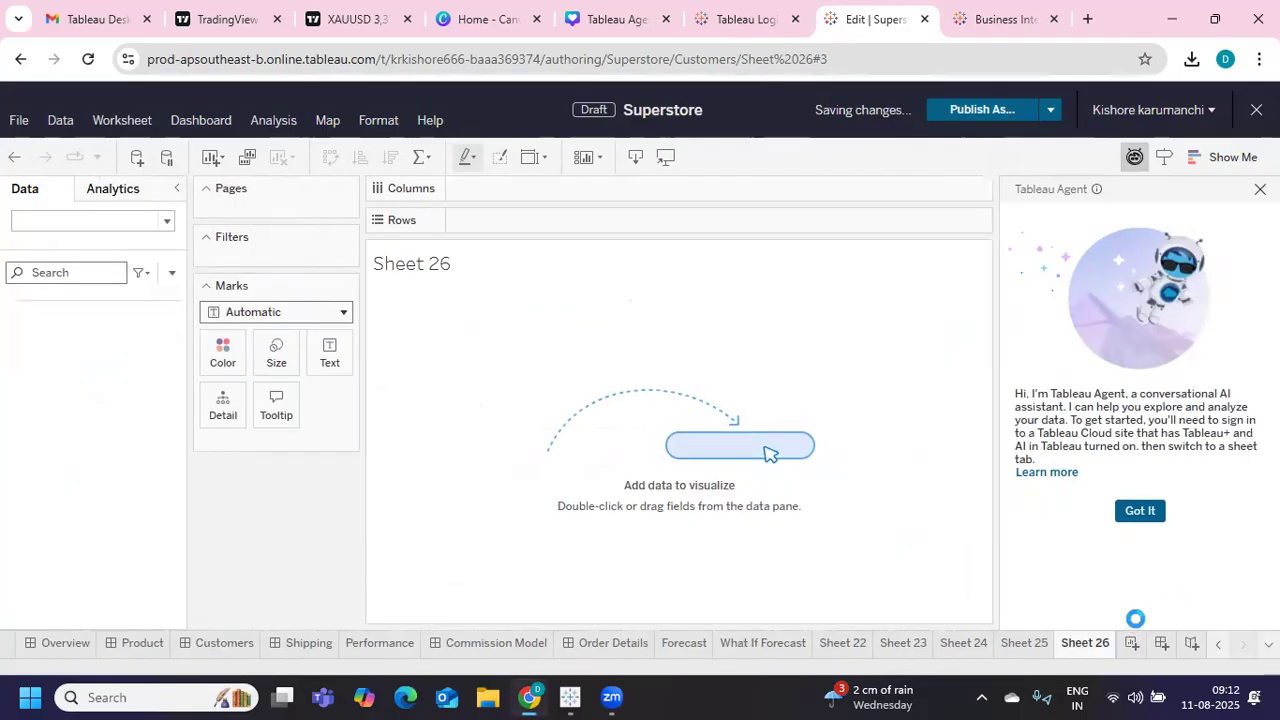
Acknowledge the Tableau Agent introduction with Got It twice so the panel closes over Sheet 26
click(1137, 511)
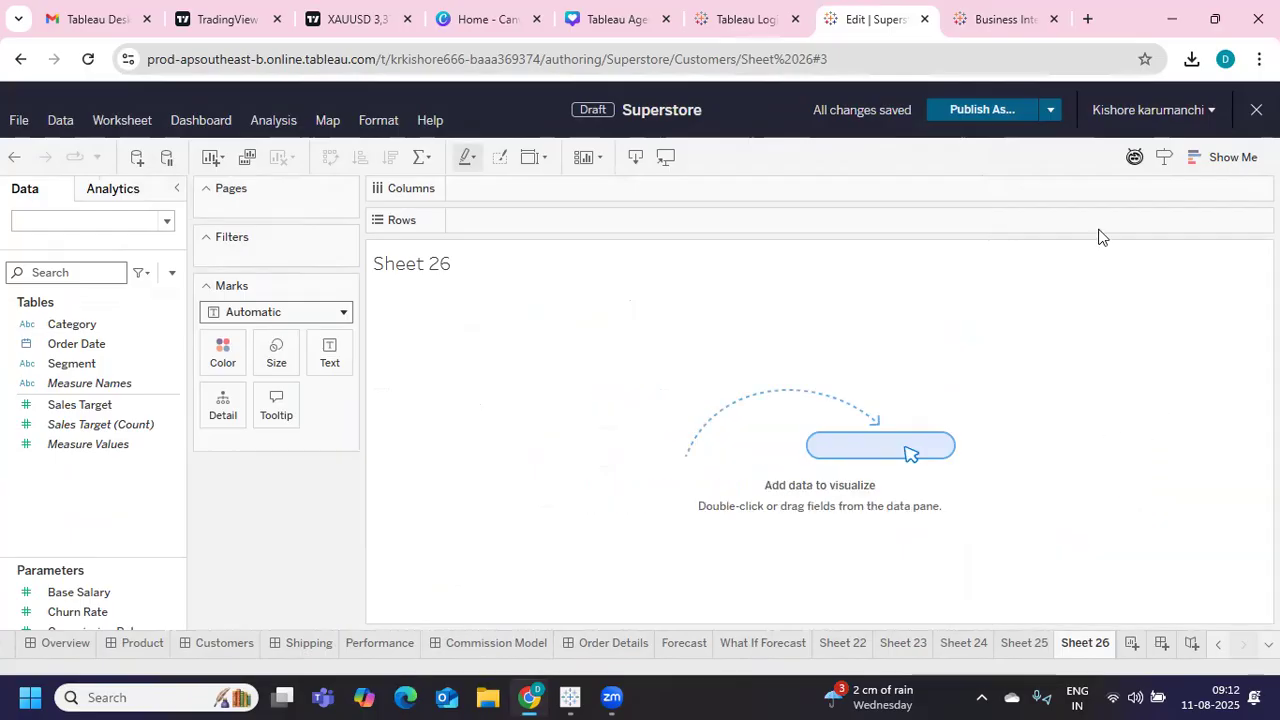
click(1134, 158)
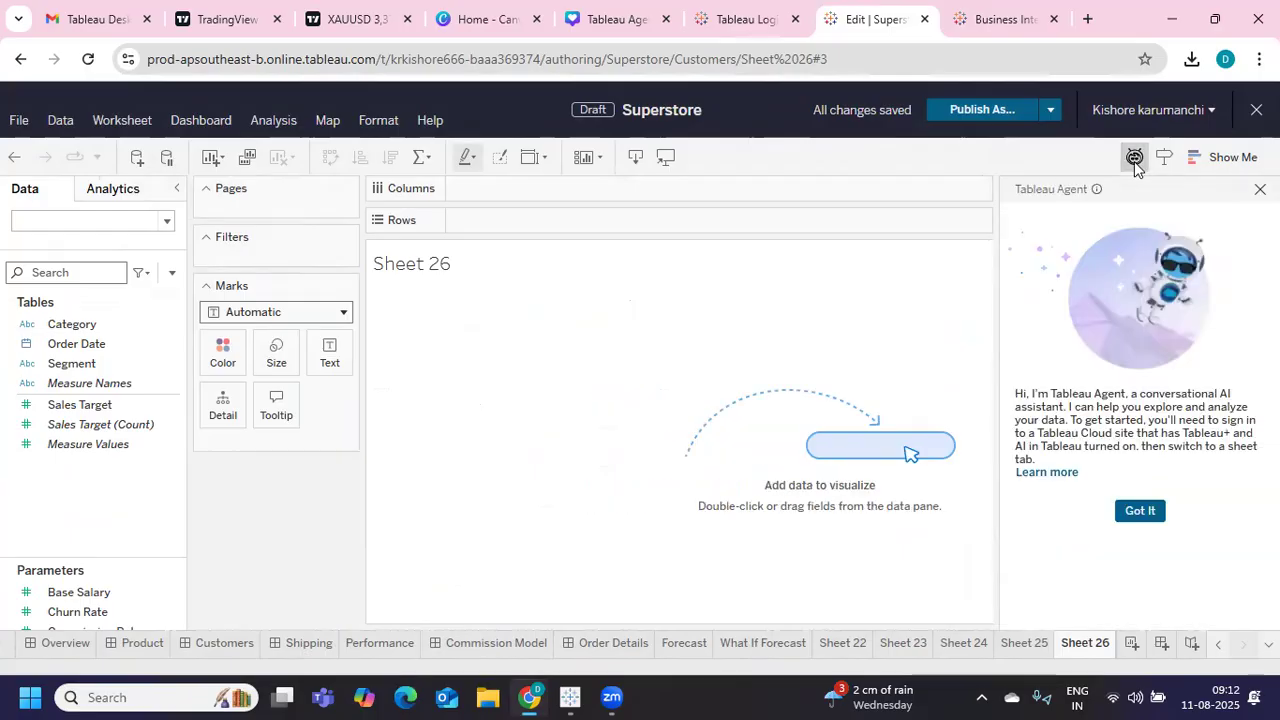
click(1138, 514)
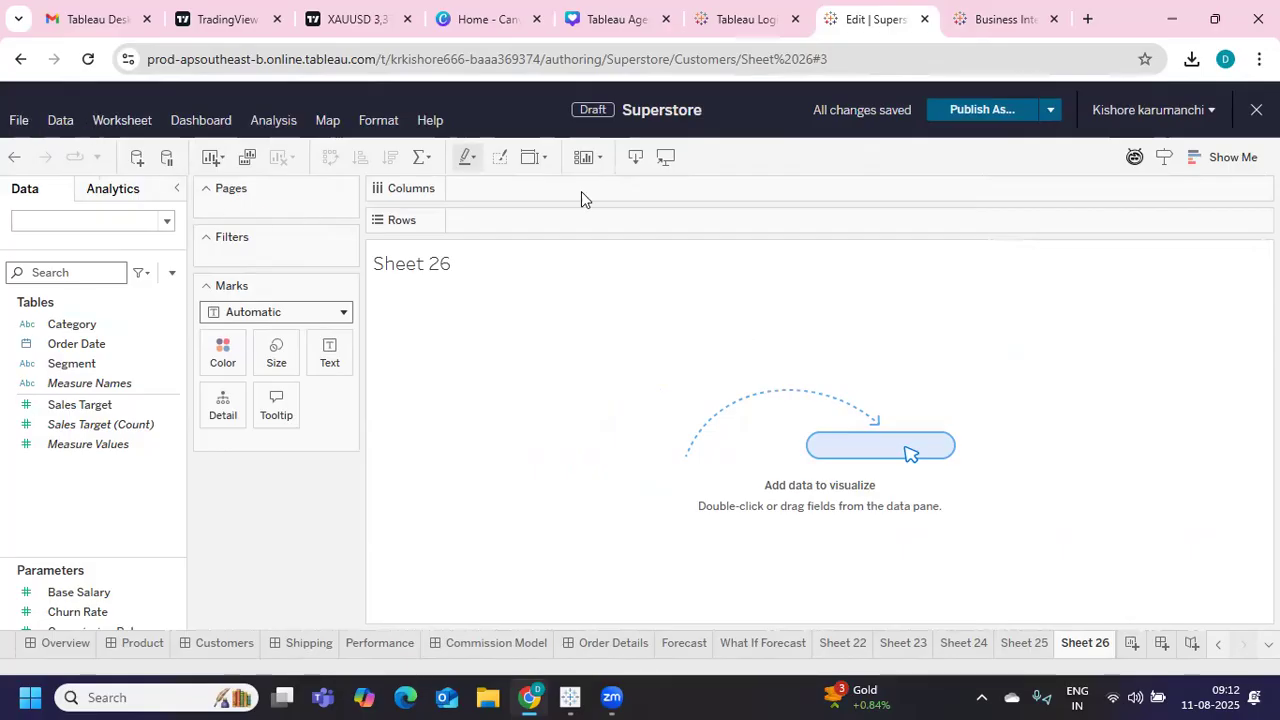
Exit web editing of the Superstore view and return to the Explore page
click(1256, 109)
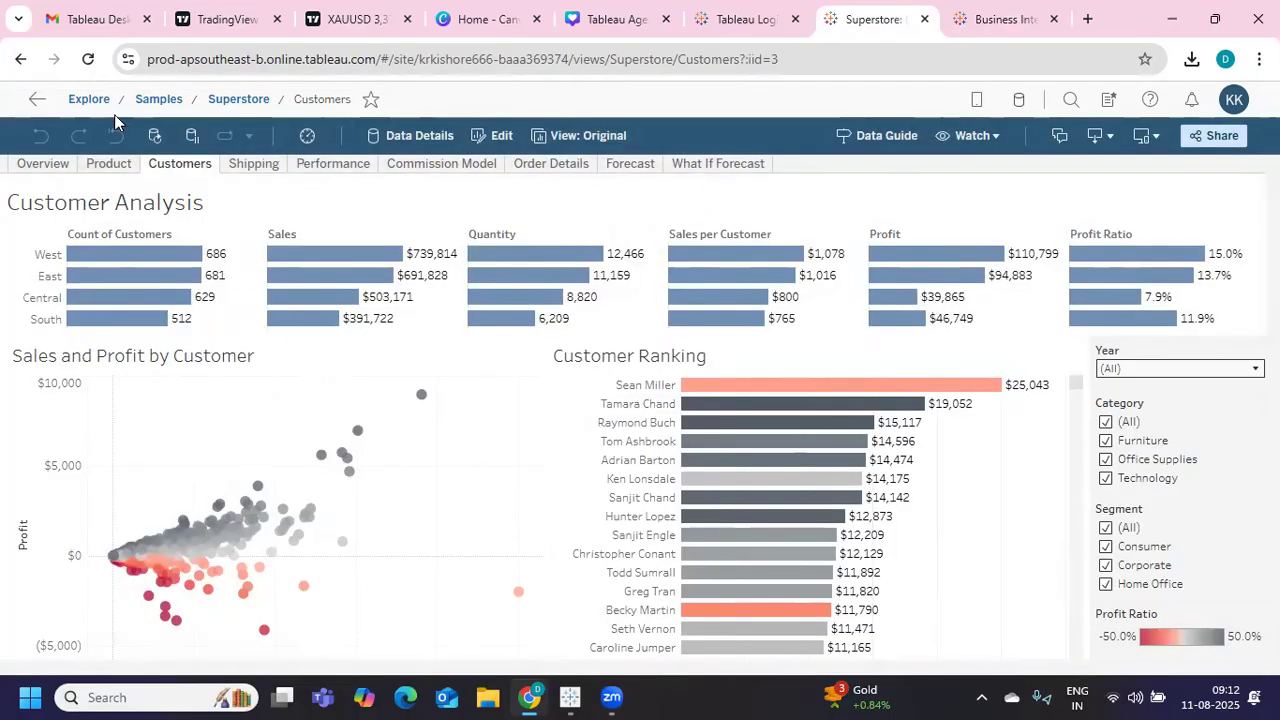
click(80, 100)
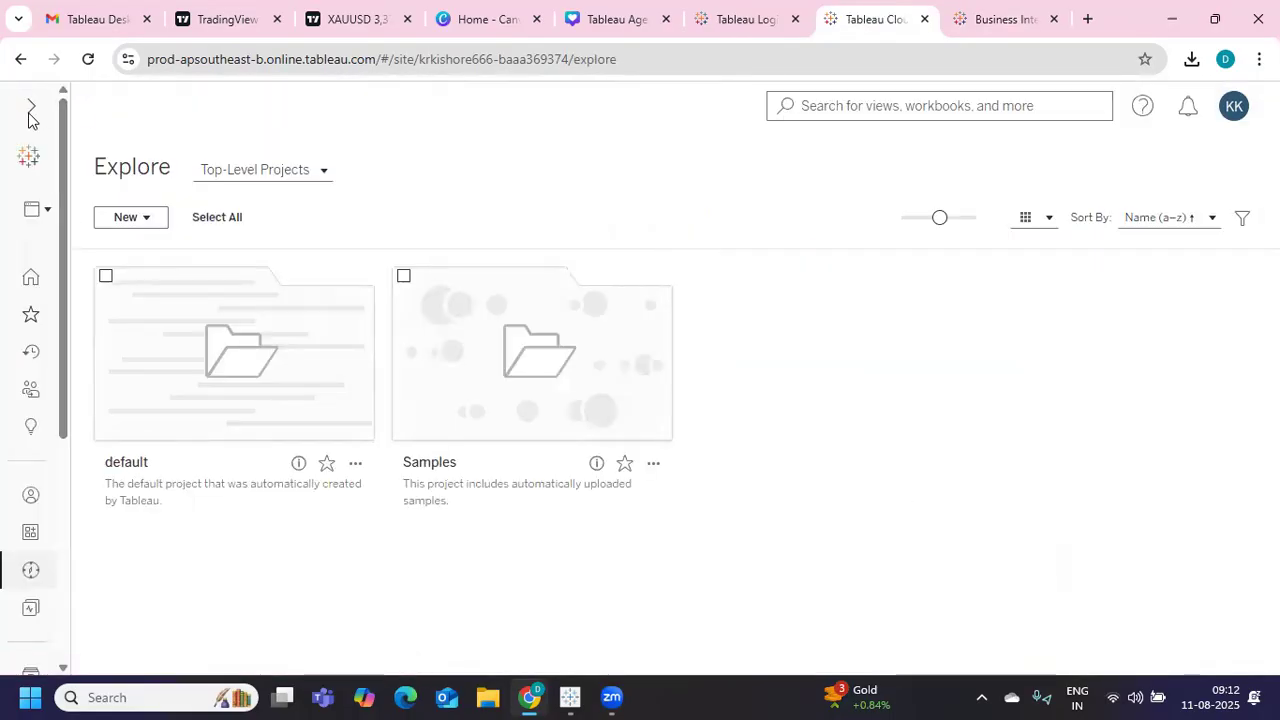
Go to the site Settings page and reach the AI in Tableau section
click(31, 108)
scroll(100, 585, down, 3)
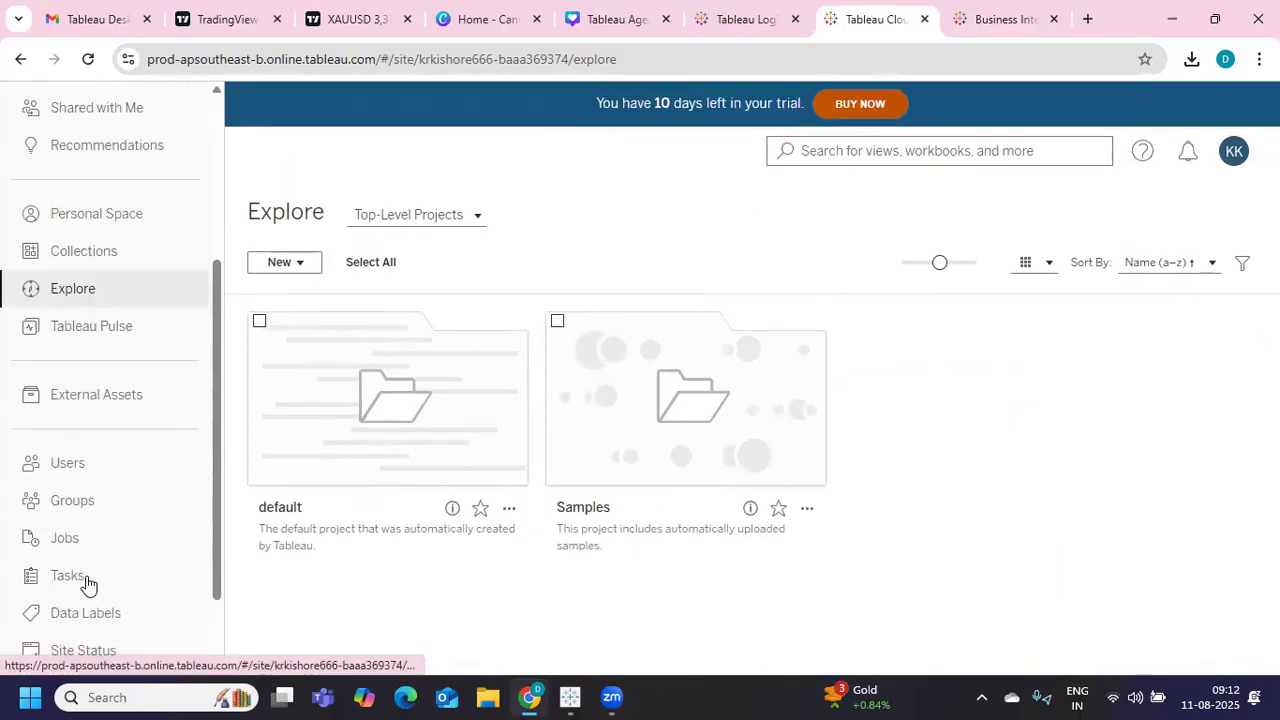
scroll(92, 596, down, 1)
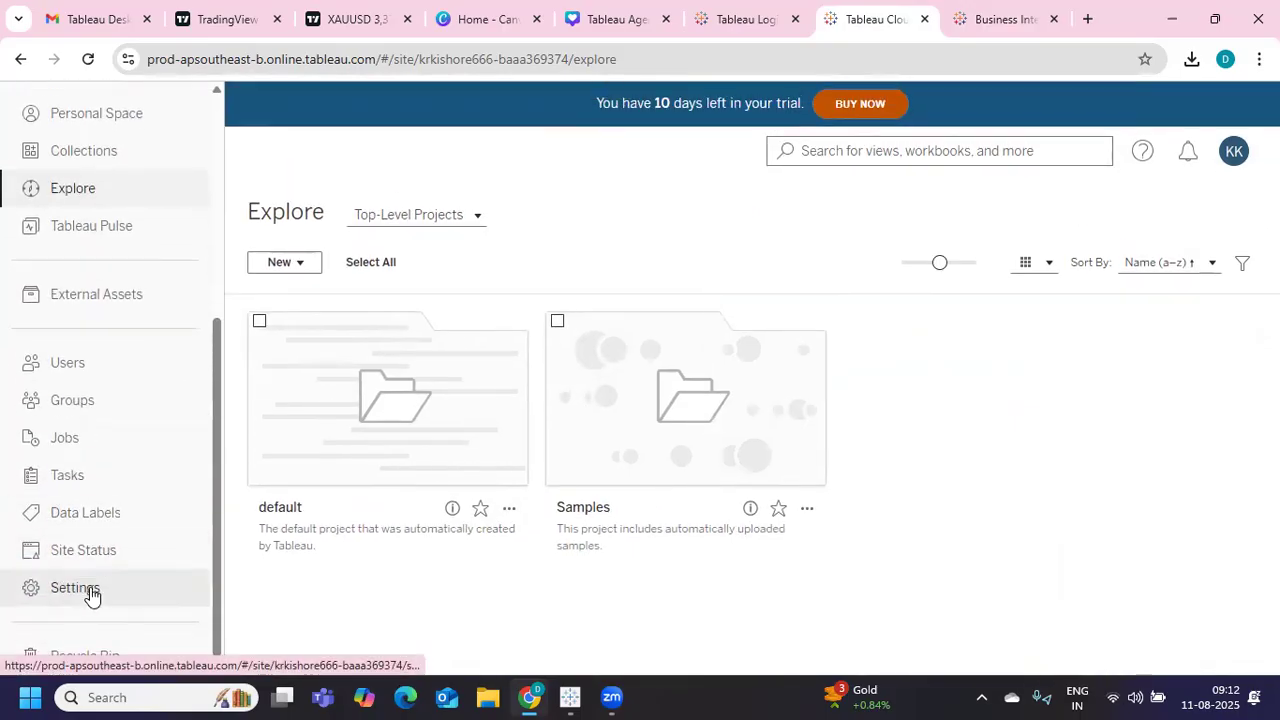
click(92, 596)
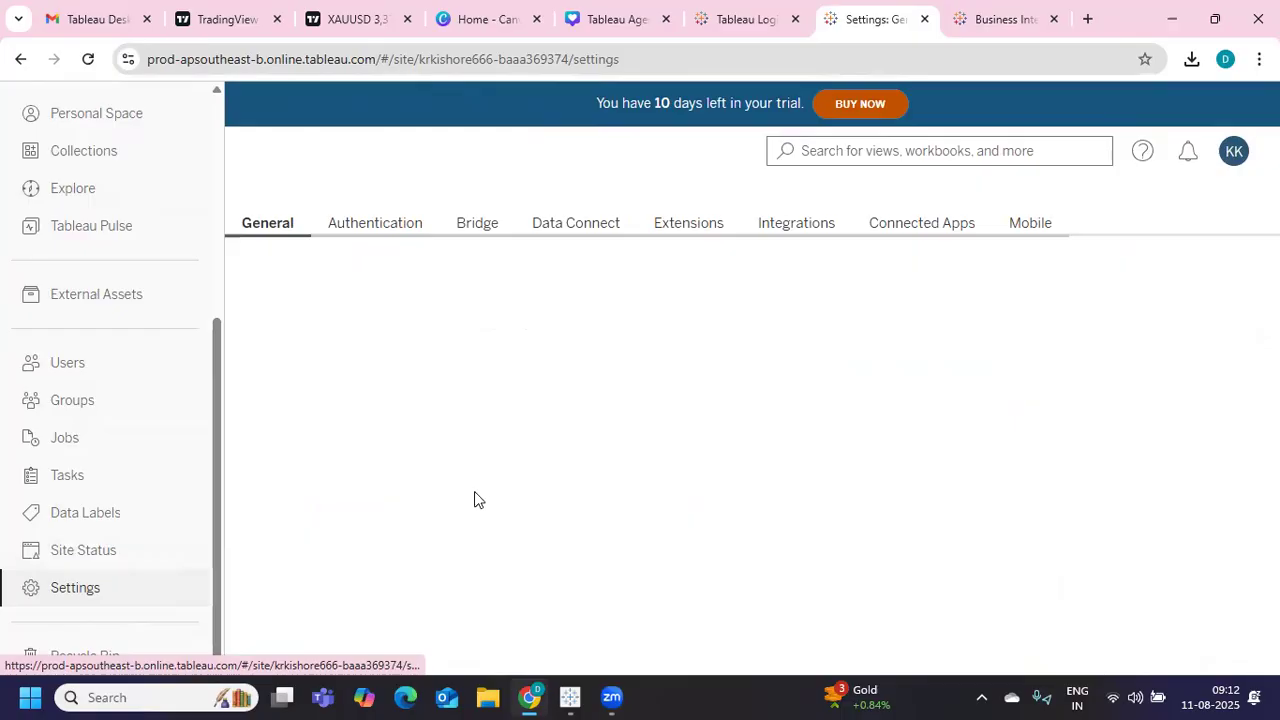
scroll(528, 530, down, 10)
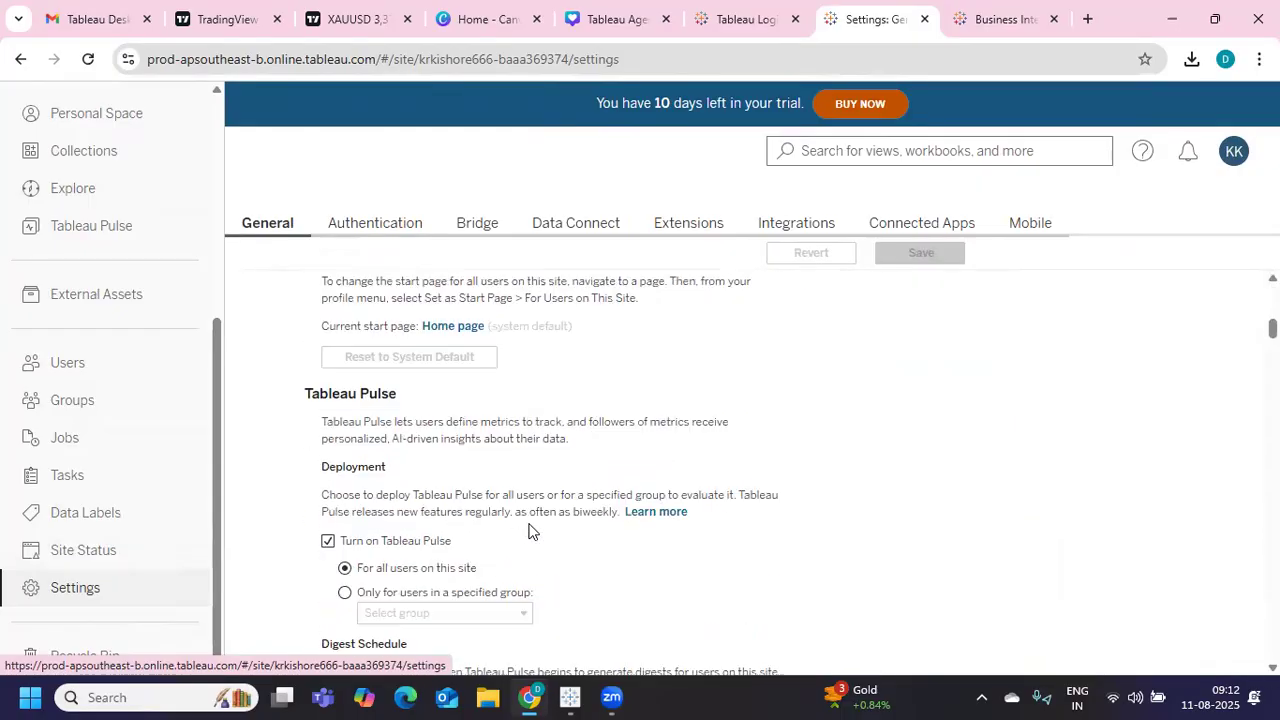
Enable Pulse summaries, semantic matching, Discover, Web Authoring AI and Prep suggestions, then save
click(328, 349)
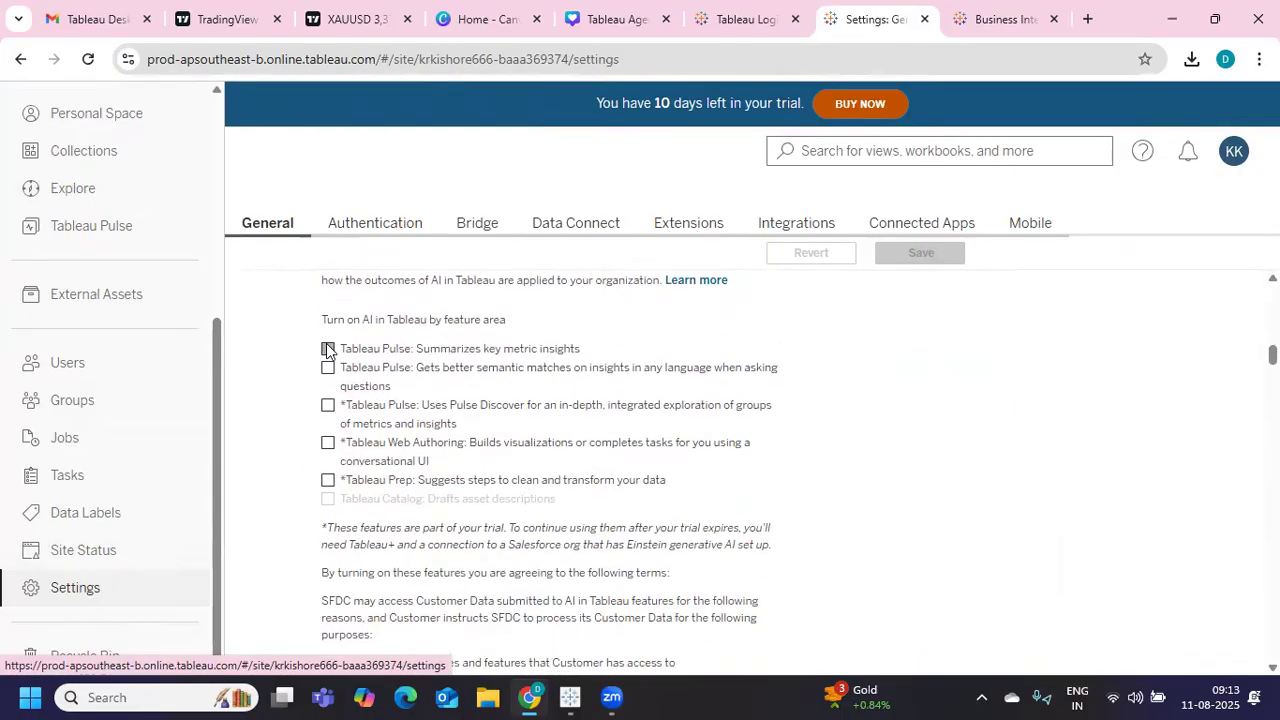
click(328, 368)
click(328, 405)
click(328, 442)
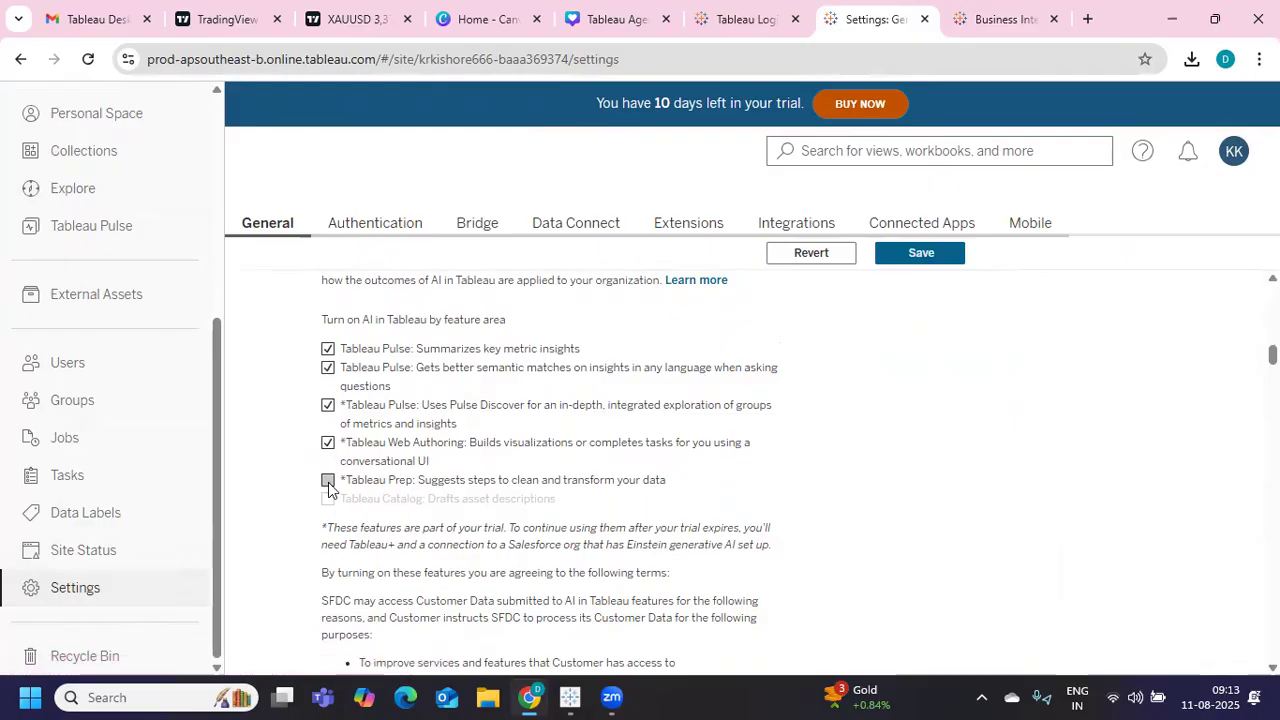
click(328, 480)
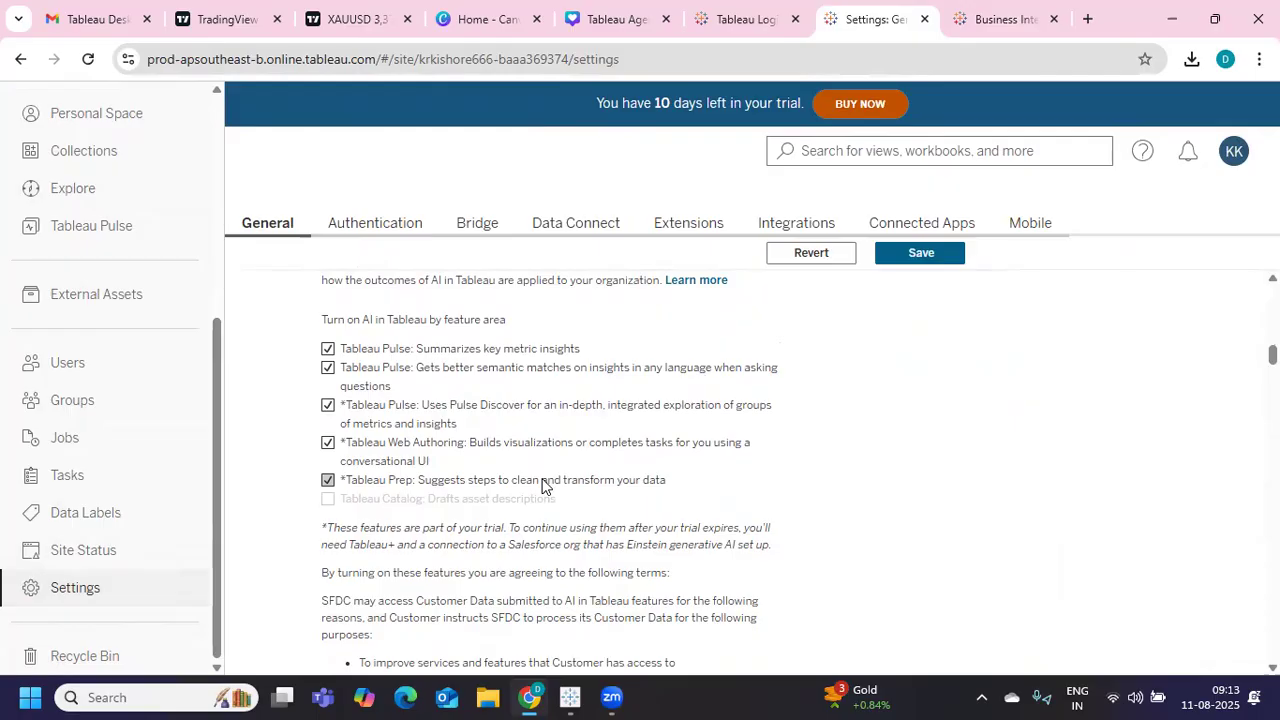
click(920, 252)
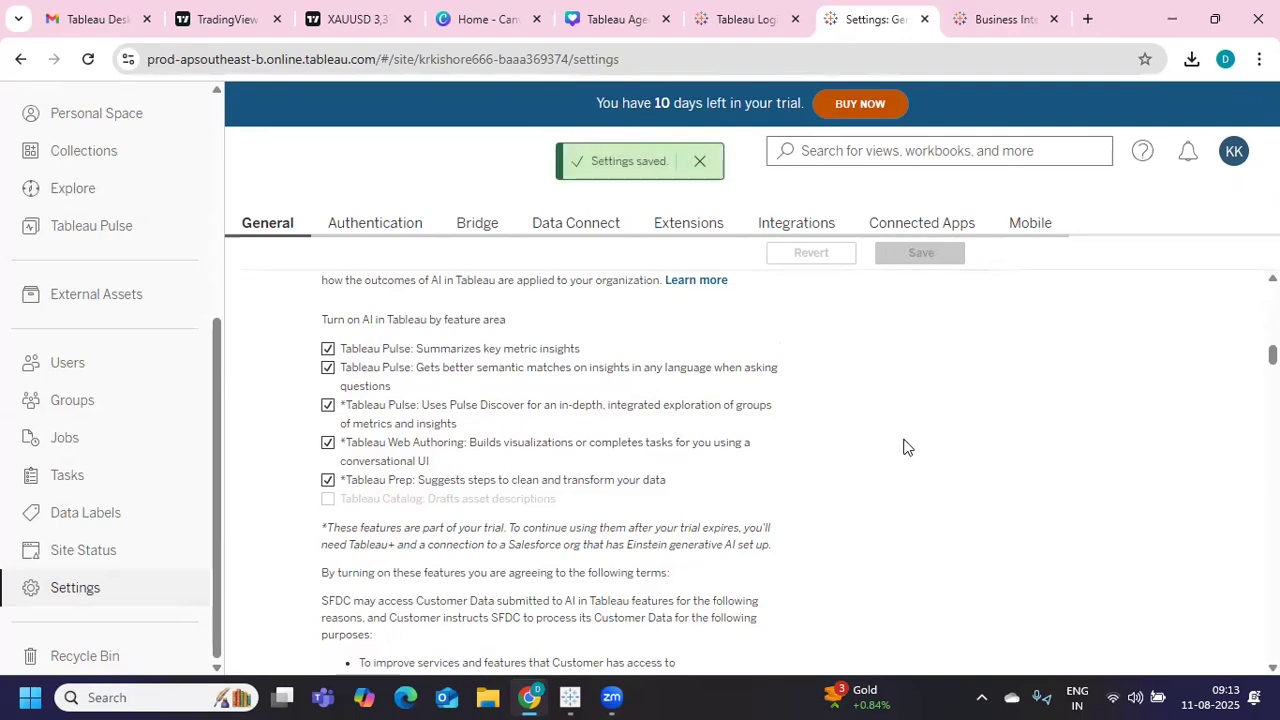
scroll(197, 382, up, 4)
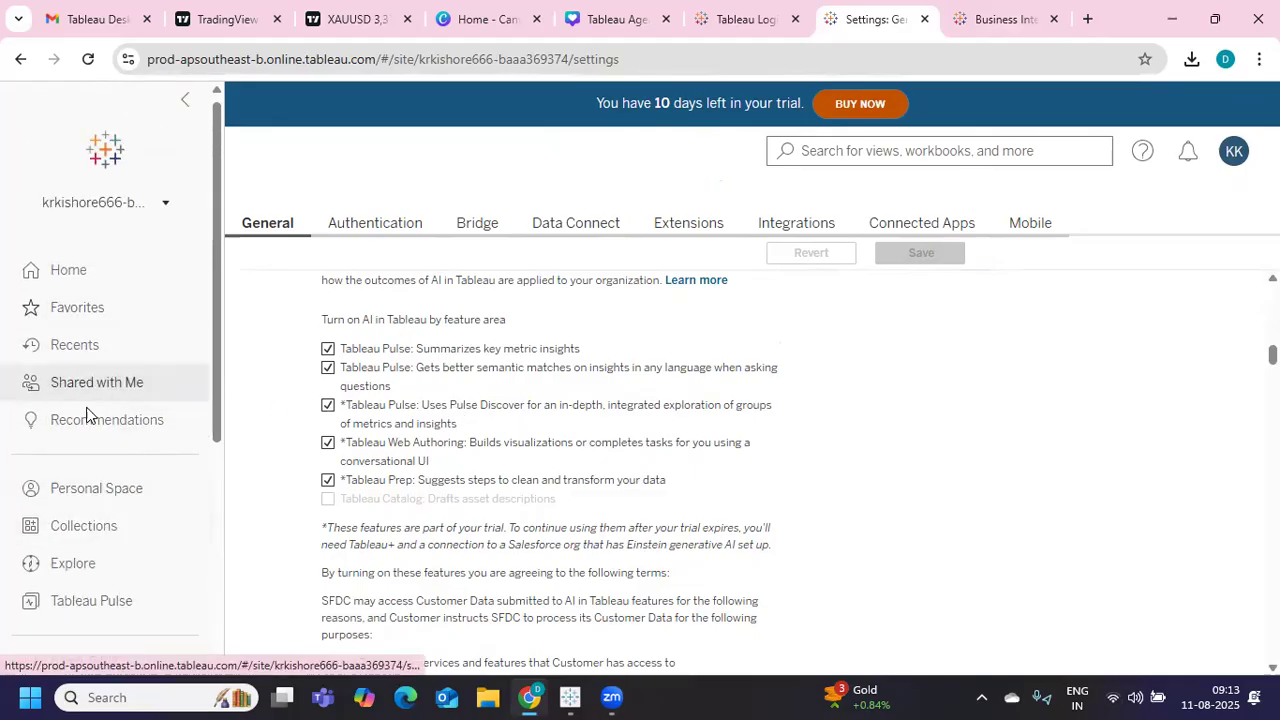
Go from Explore through Samples to the Superstore workbook's Customers view
click(86, 562)
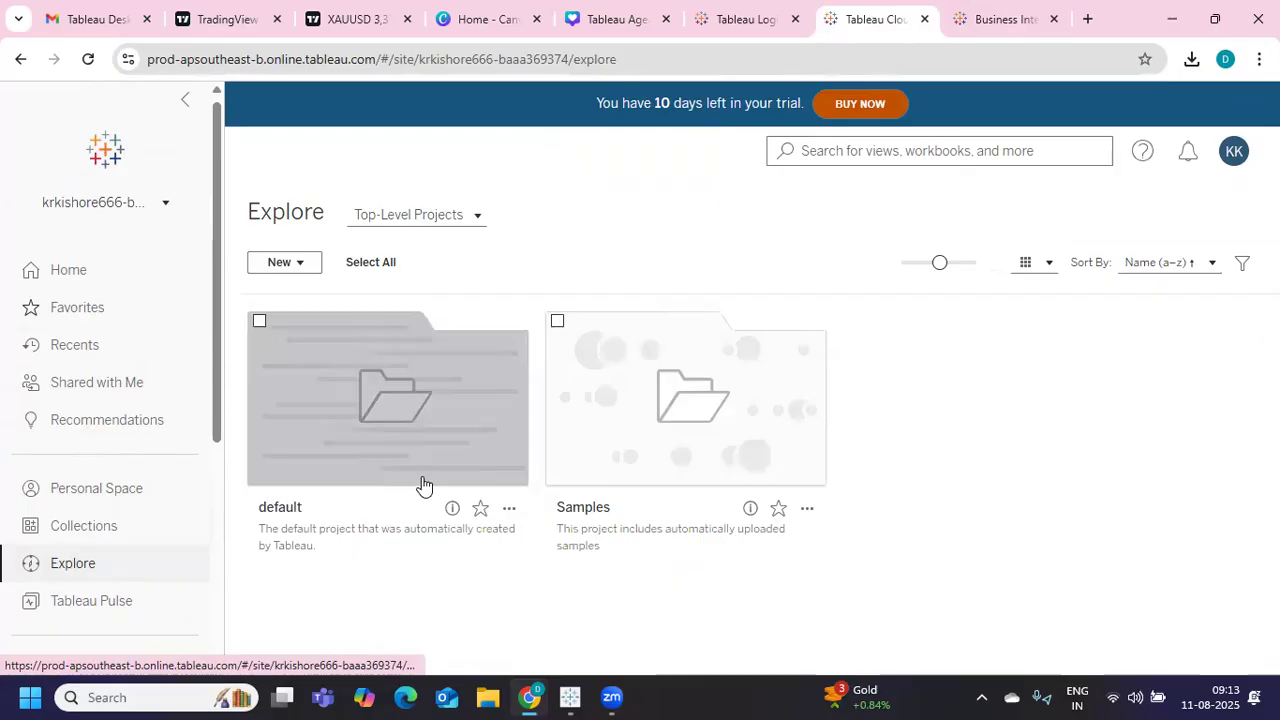
click(663, 420)
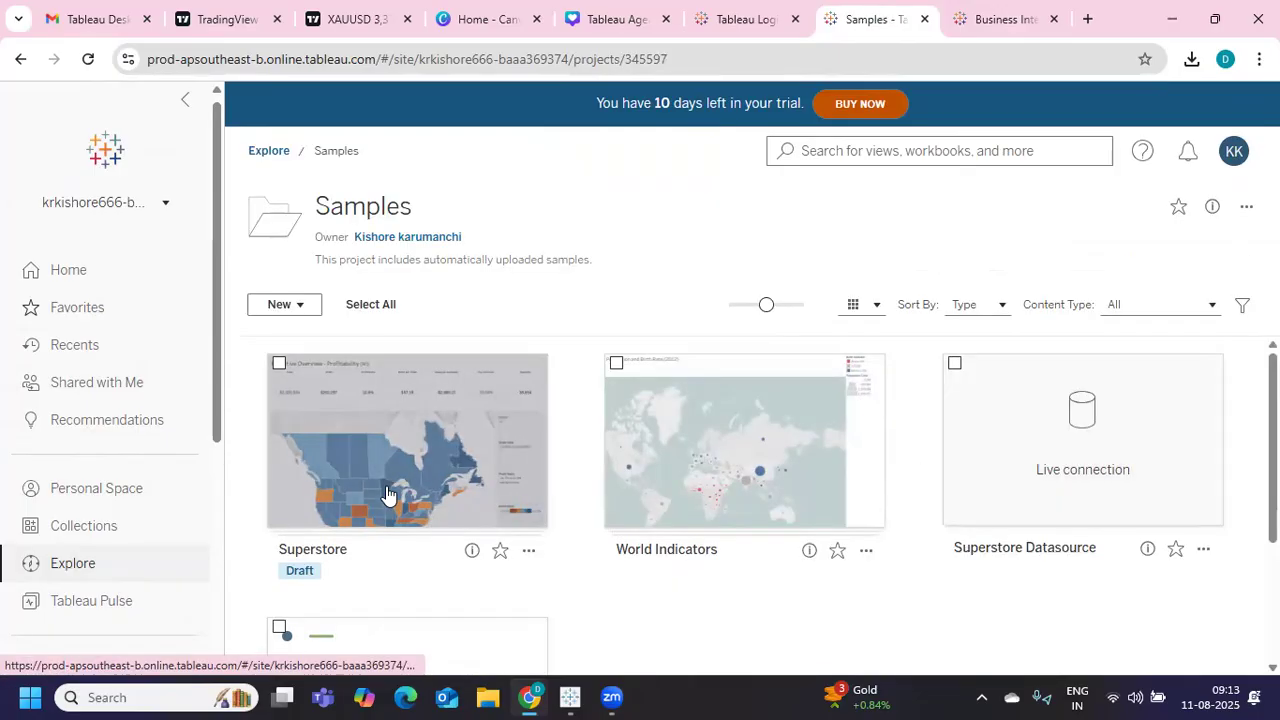
click(388, 495)
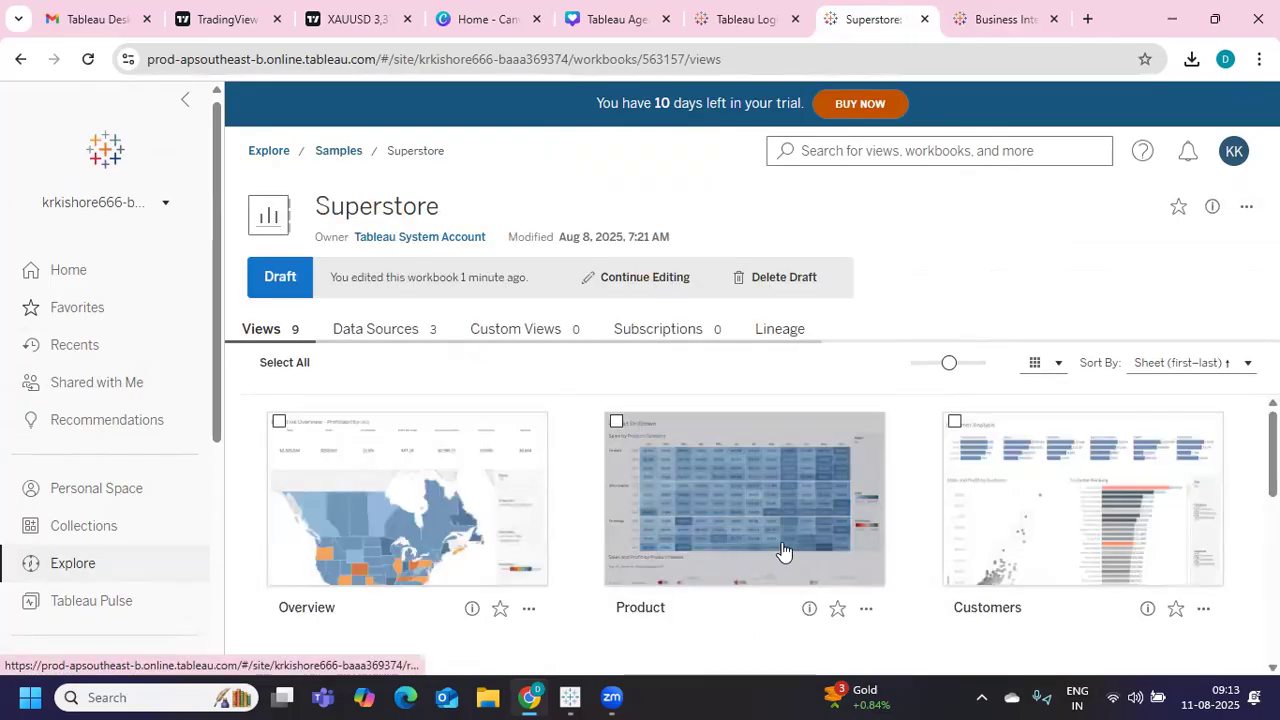
click(1037, 528)
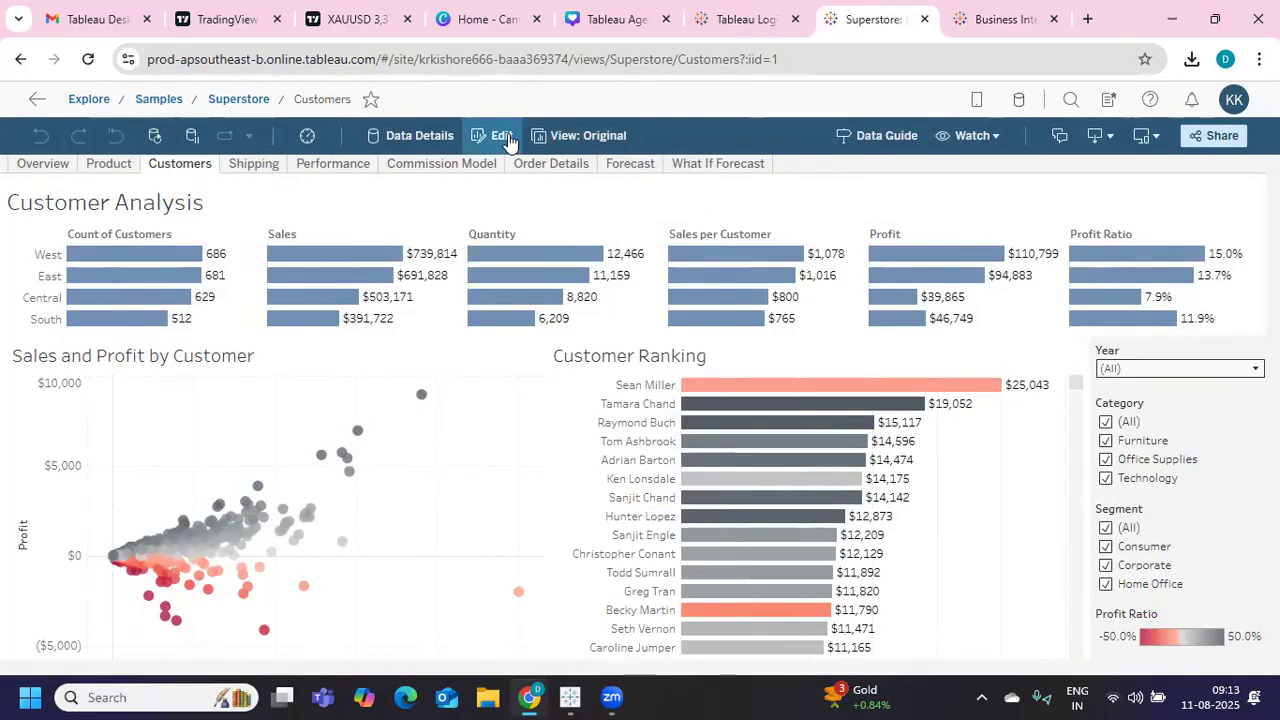
Edit the Customers view, add blank Sheet 27, and bring up the Tableau Agent panel
click(504, 135)
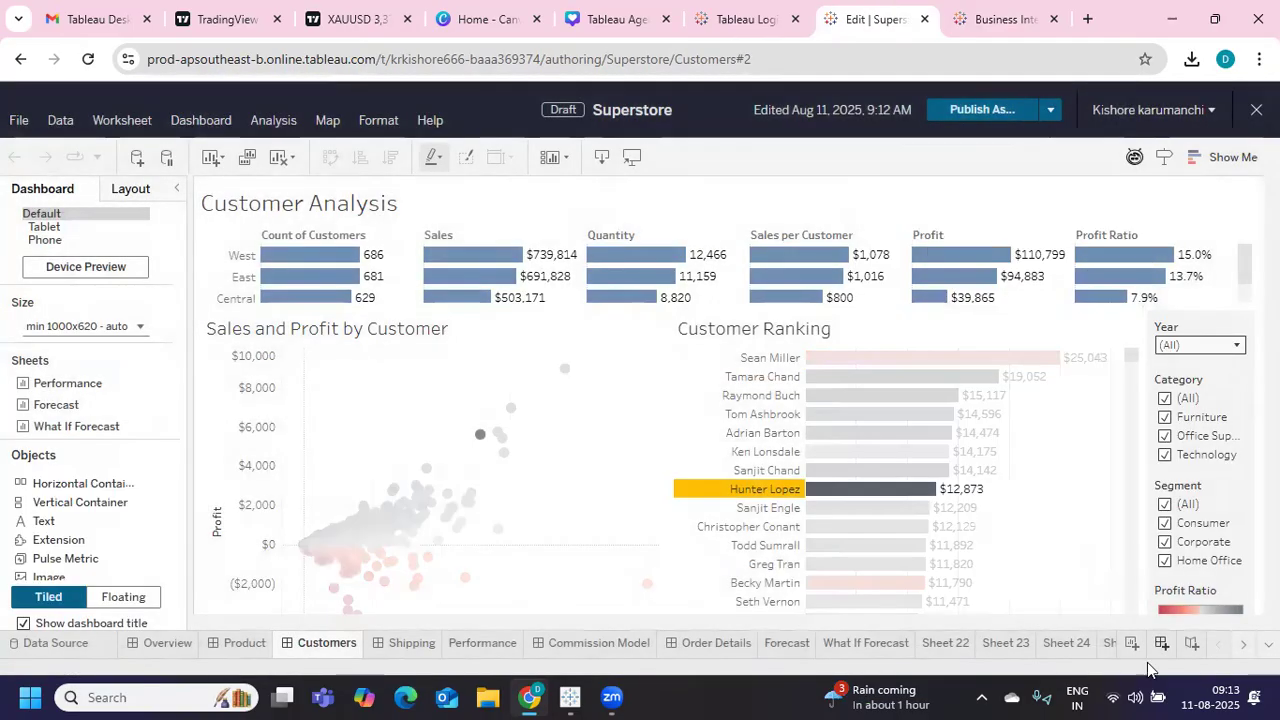
click(1133, 641)
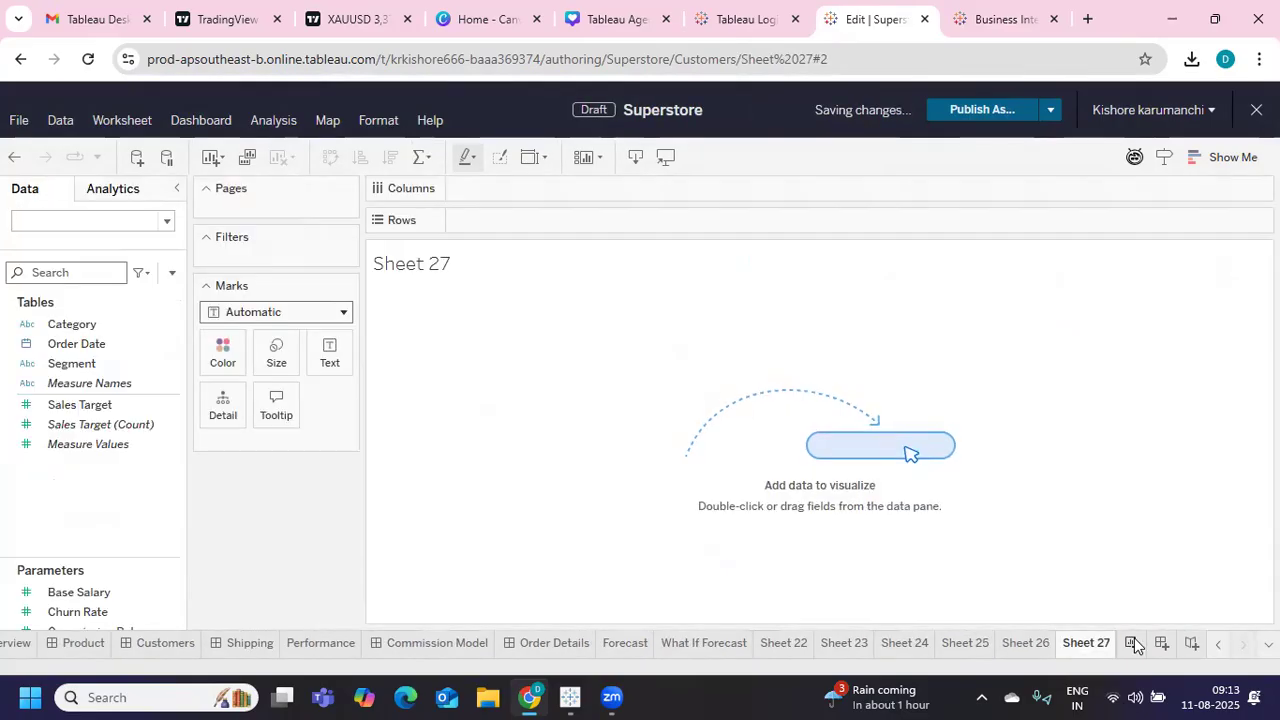
click(1134, 158)
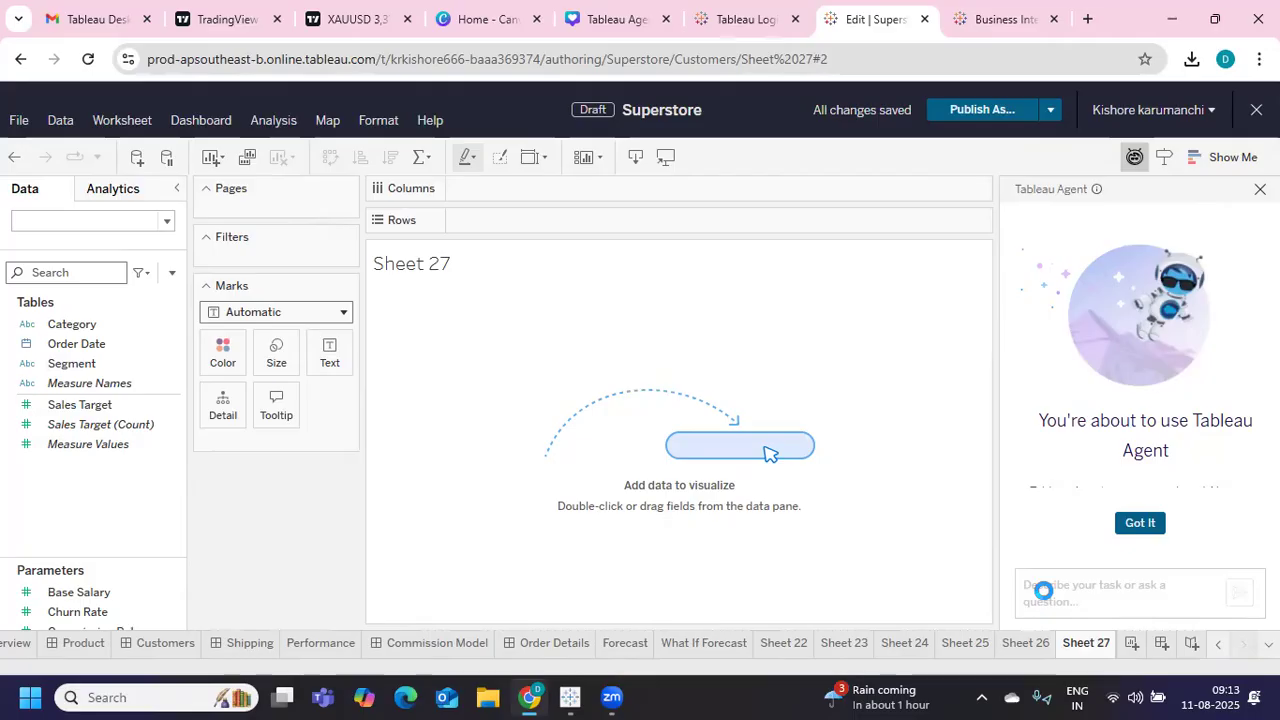
Ask Tableau Agent 'Give me sales for year', yielding a Sales Target count line chart by year
click(1140, 522)
click(1073, 598)
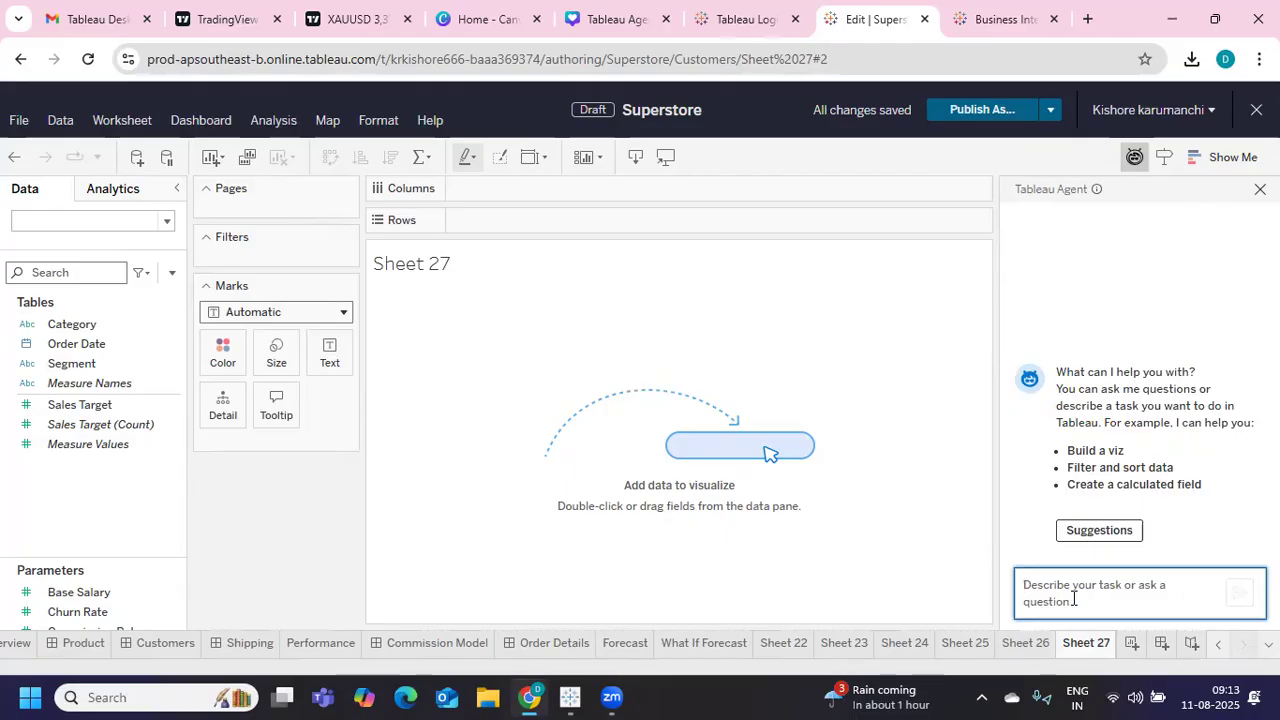
text(Give m)
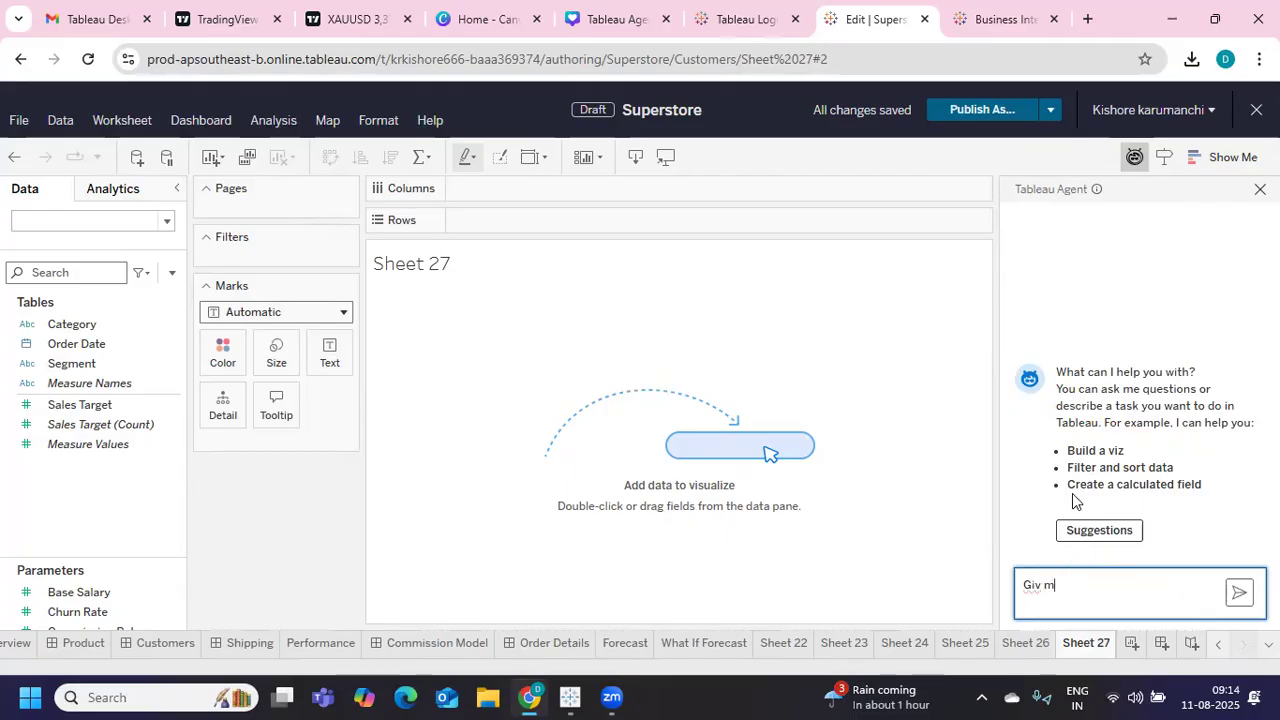
text(e sales for year)
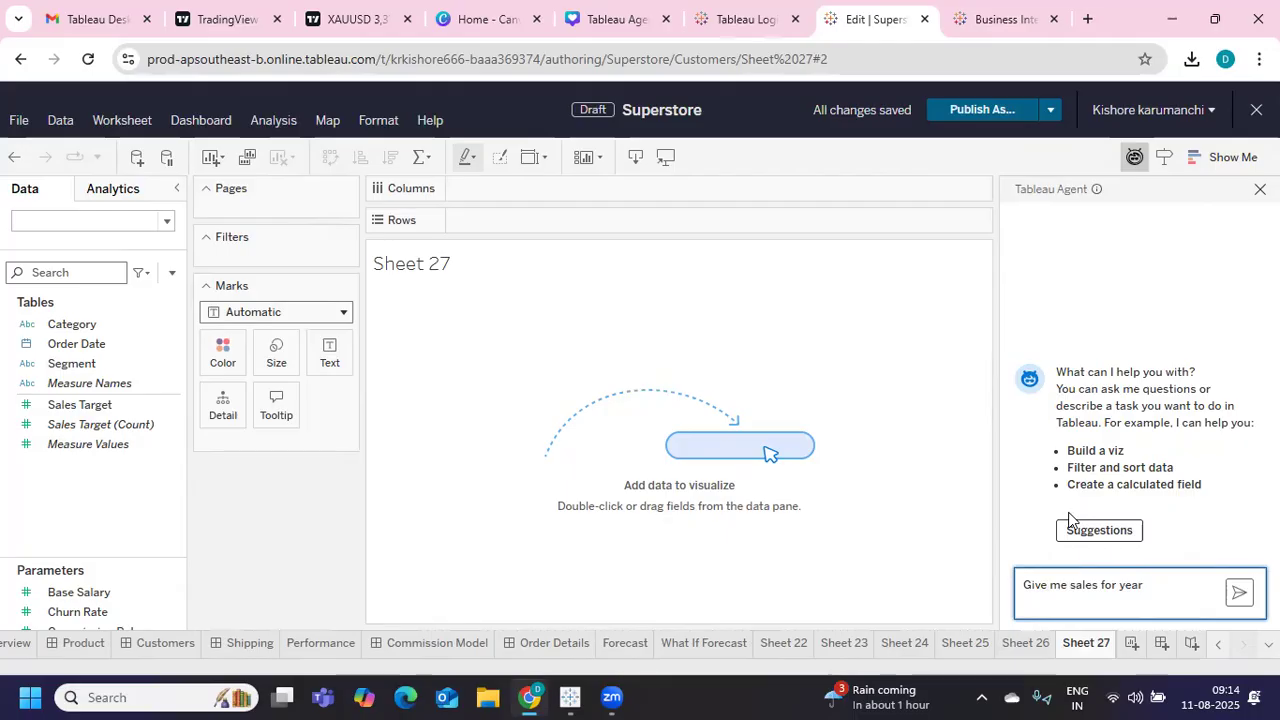
key(Return)
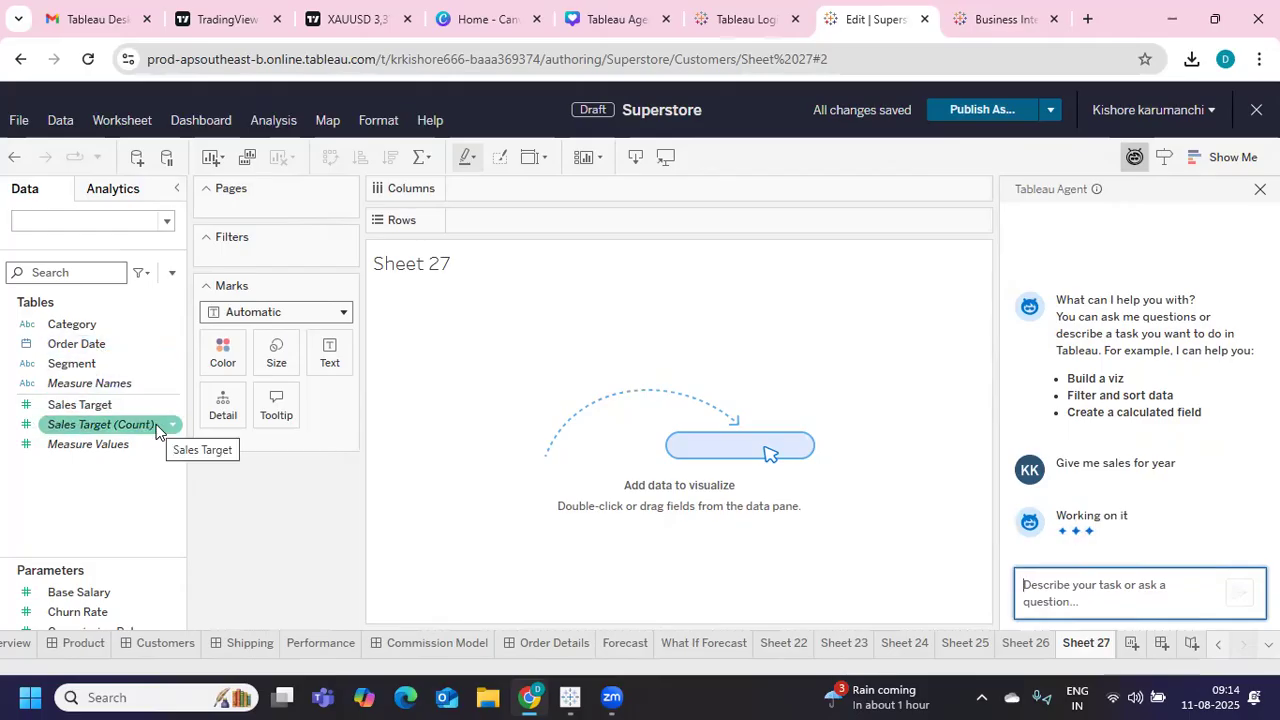
click(57, 251)
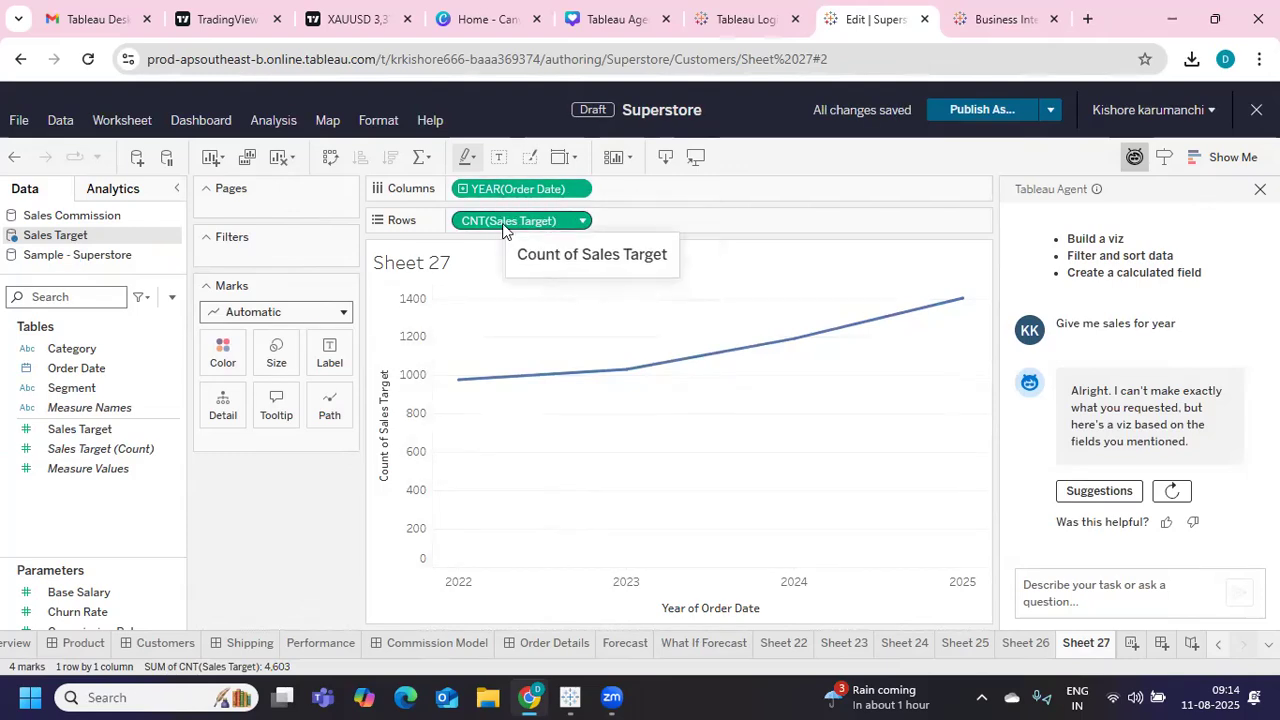
Ask Tableau Agent to 'use sum(sales) instead of sales target'; it reports no Sales field
click(1040, 590)
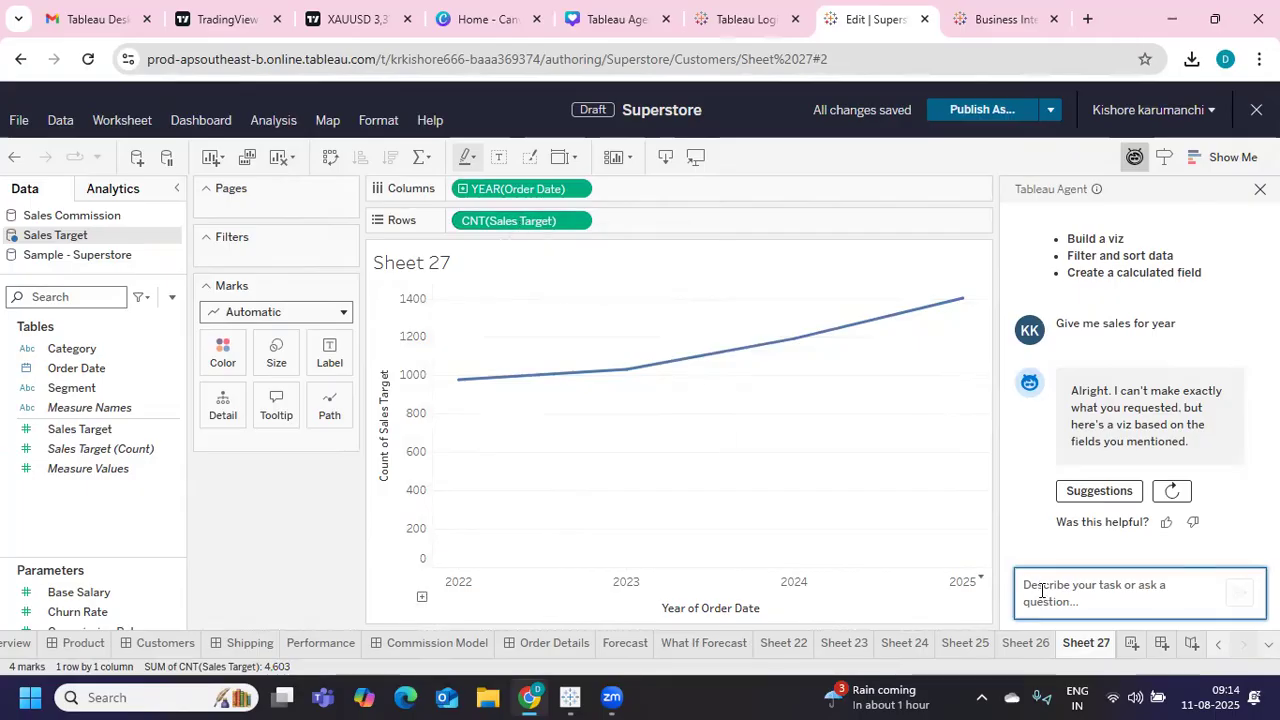
text(use sum(sa)
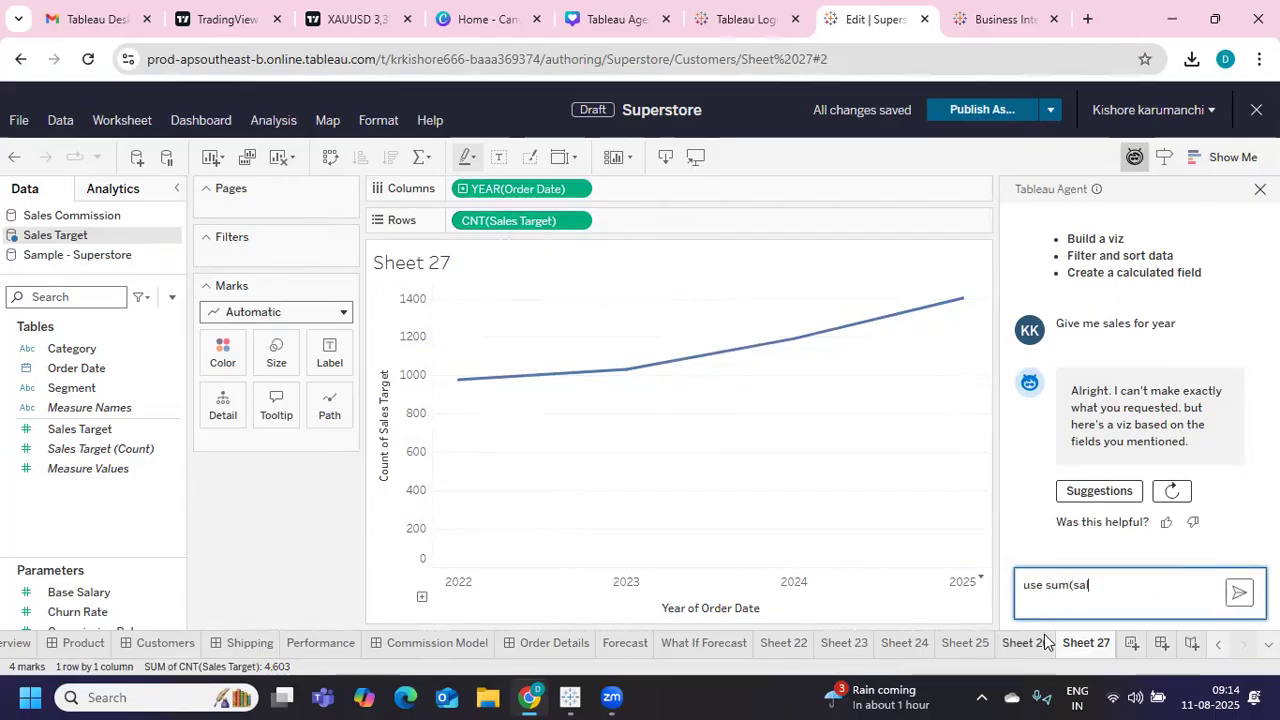
text(les) inste)
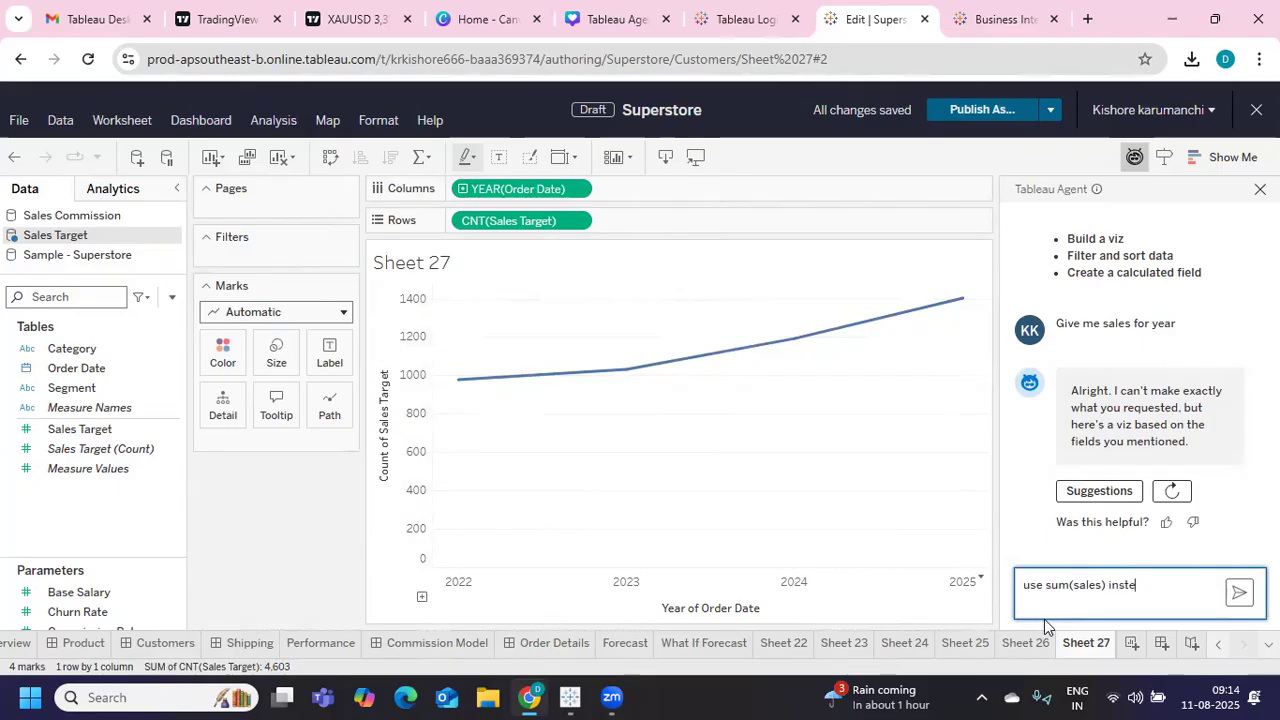
text(ad of sales target)
key(Return)
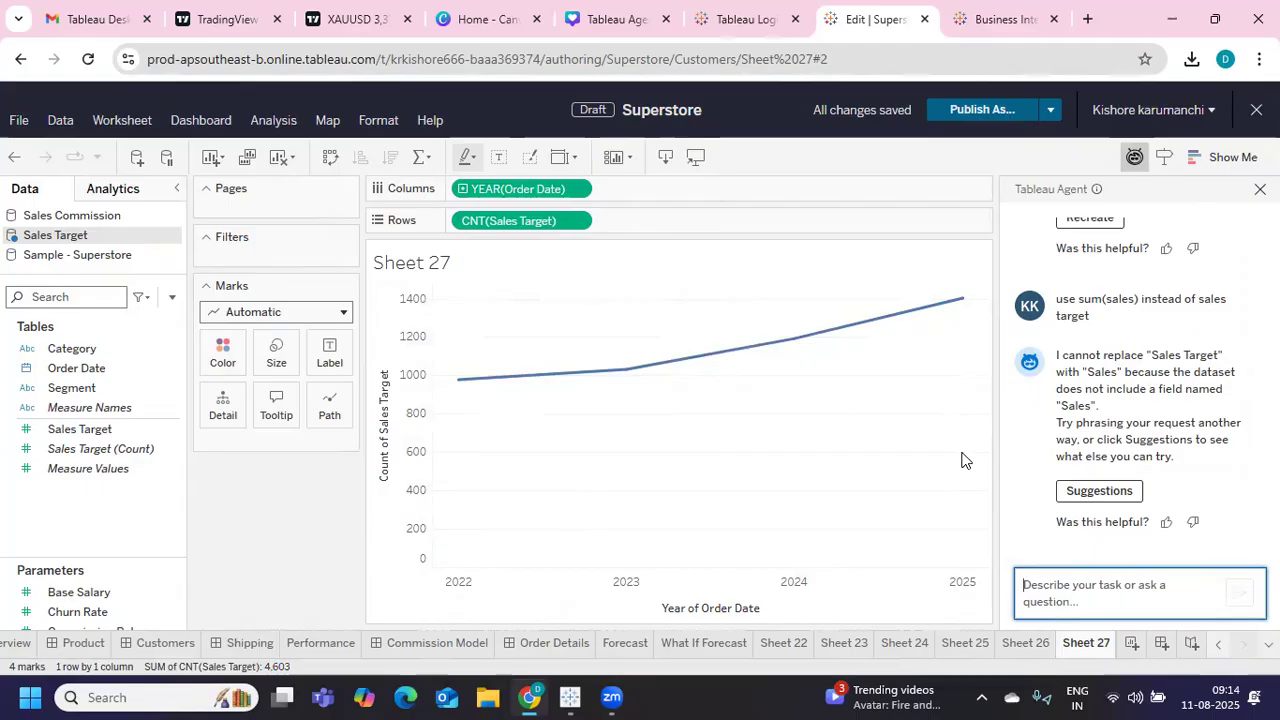
Clear Sheet 27 and switch to the Sample - Superstore data source
click(280, 165)
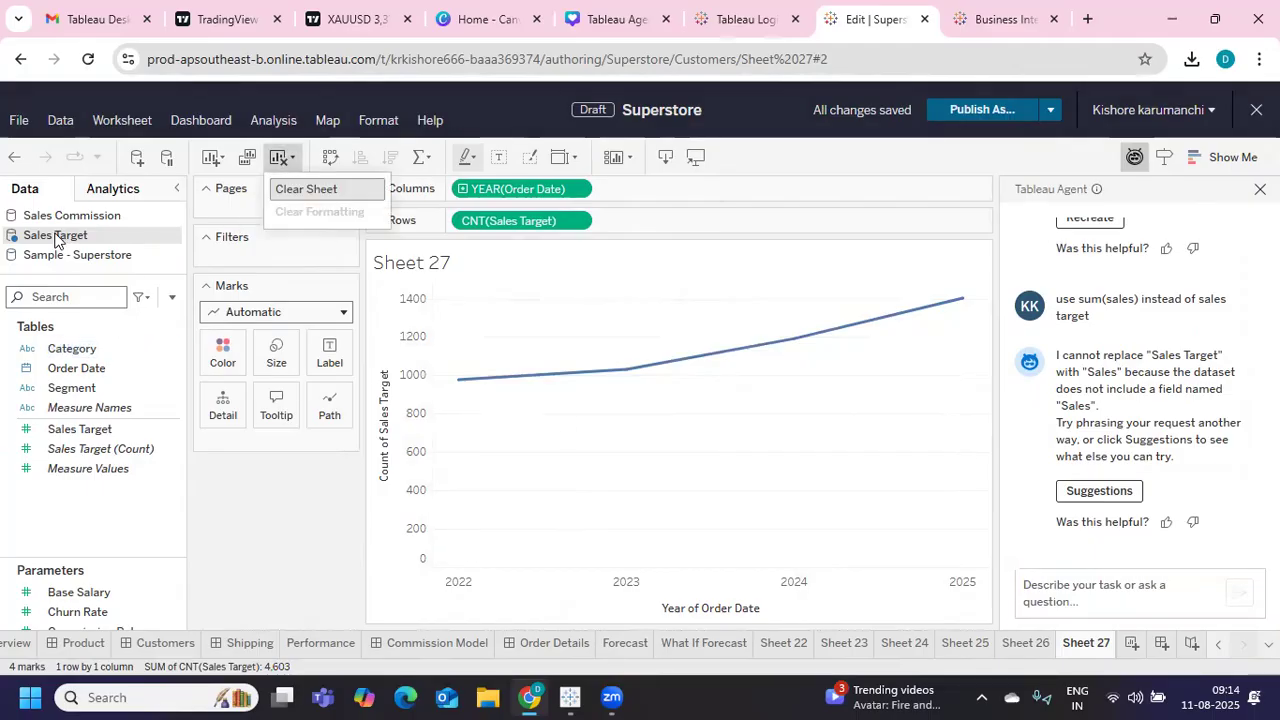
click(312, 190)
click(75, 256)
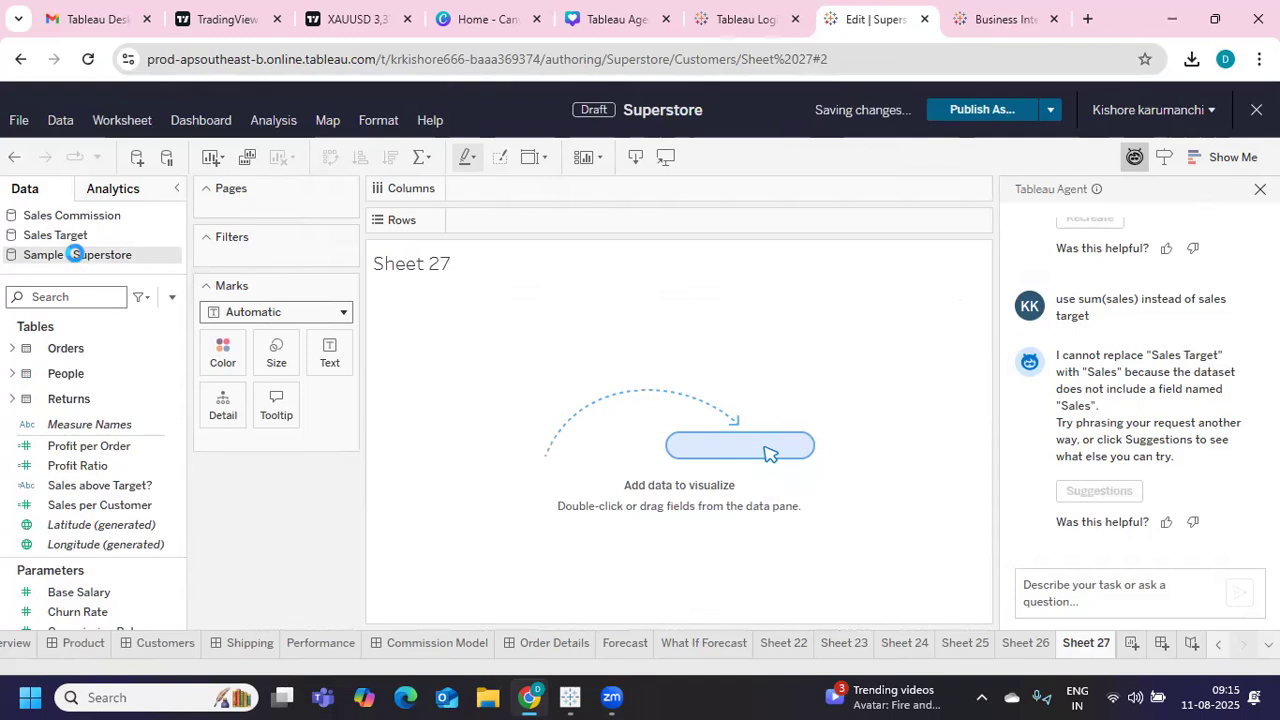
Ask Tableau Agent 'give me sales for each state' for a descending SUM(Sales) bar chart
click(1033, 585)
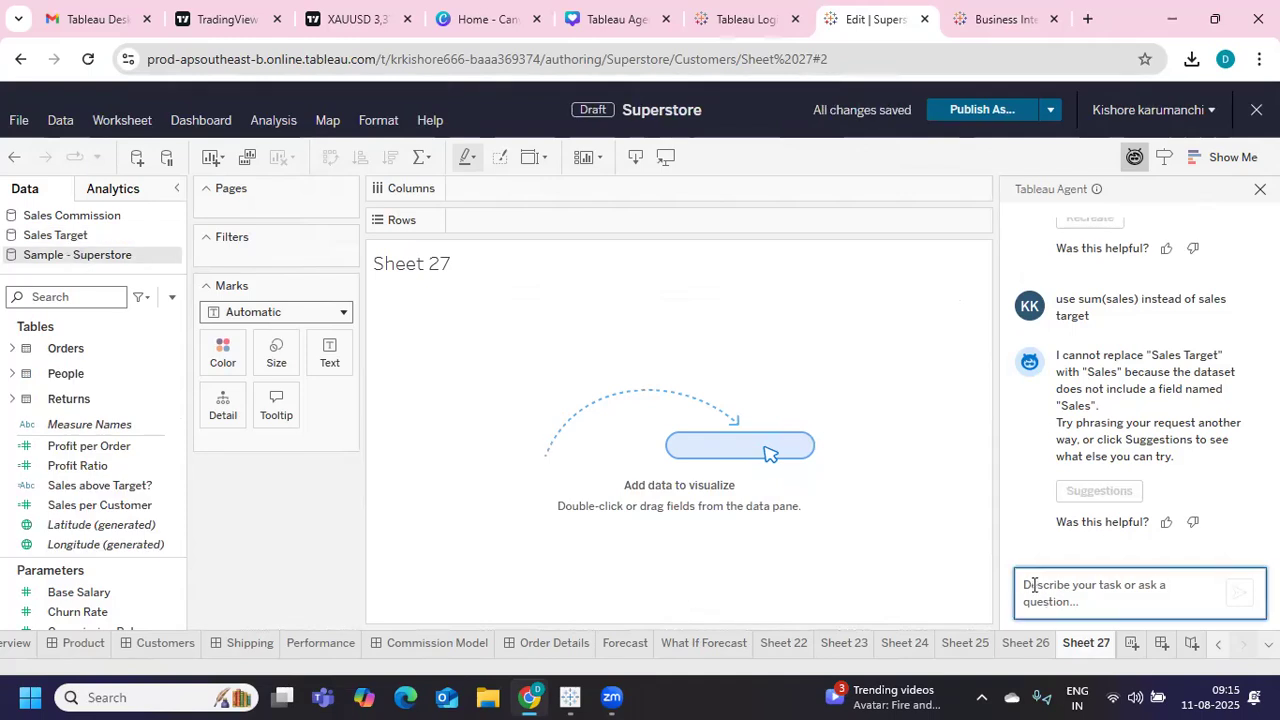
text(give me s)
text(ales for each state)
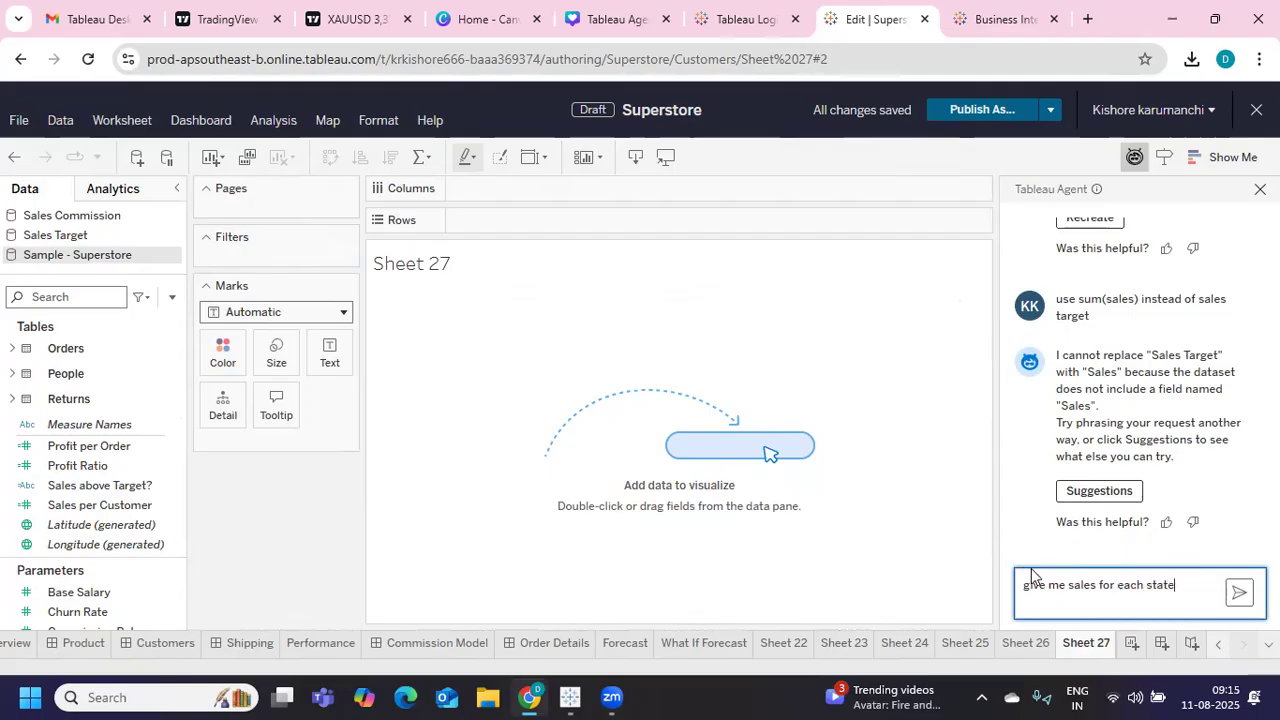
key(Return)
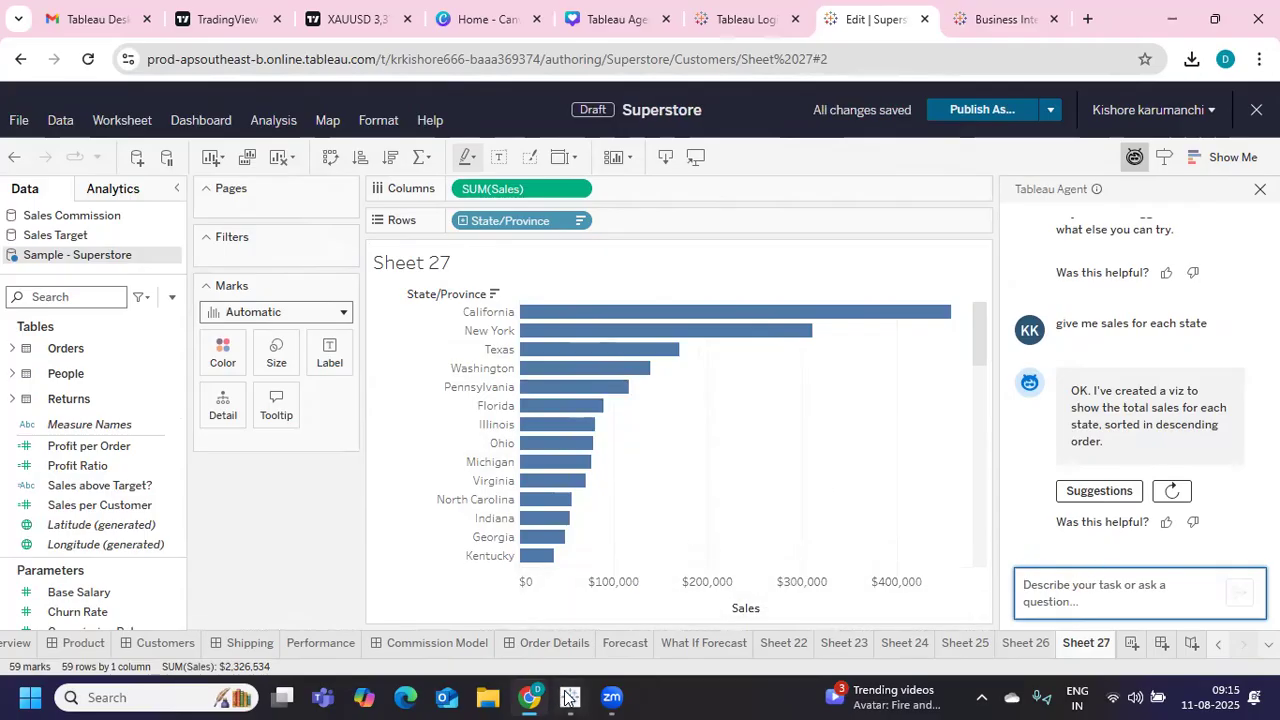
Switch to the Tableau Desktop window showing MyFirstworkbook's Dashboard 4
mouse_move(570, 697)
click(553, 568)
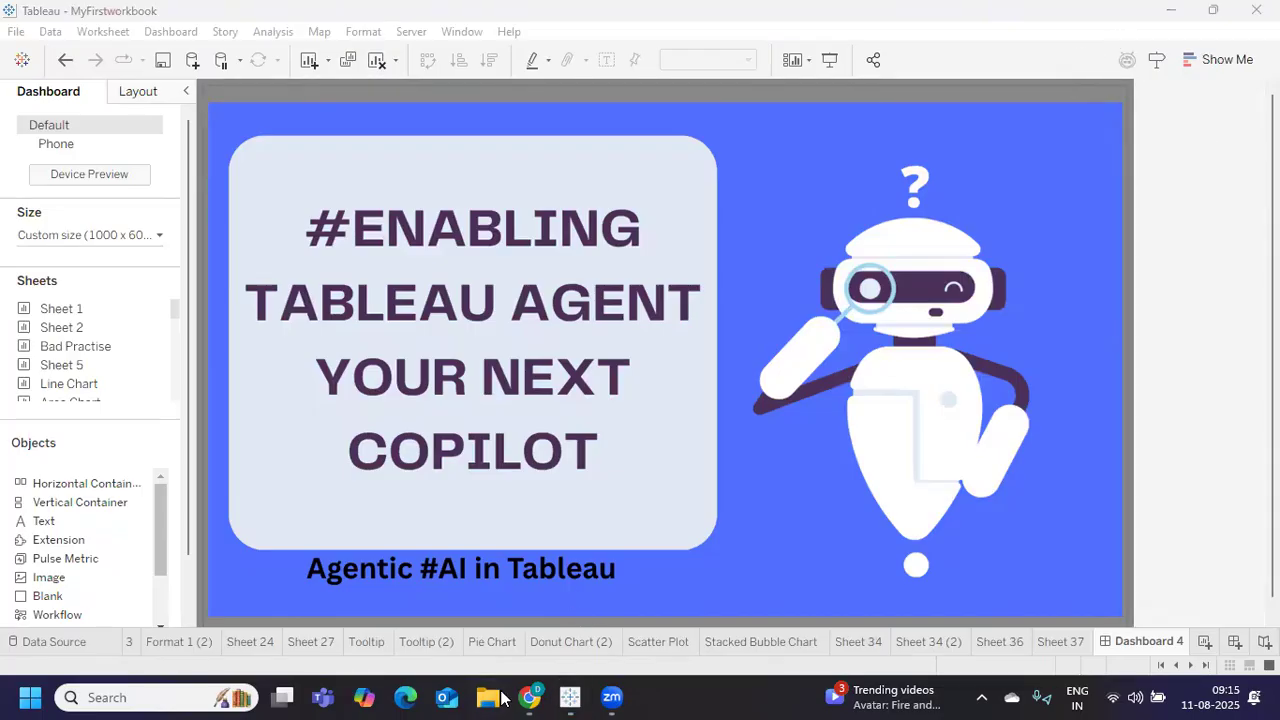
click(535, 697)
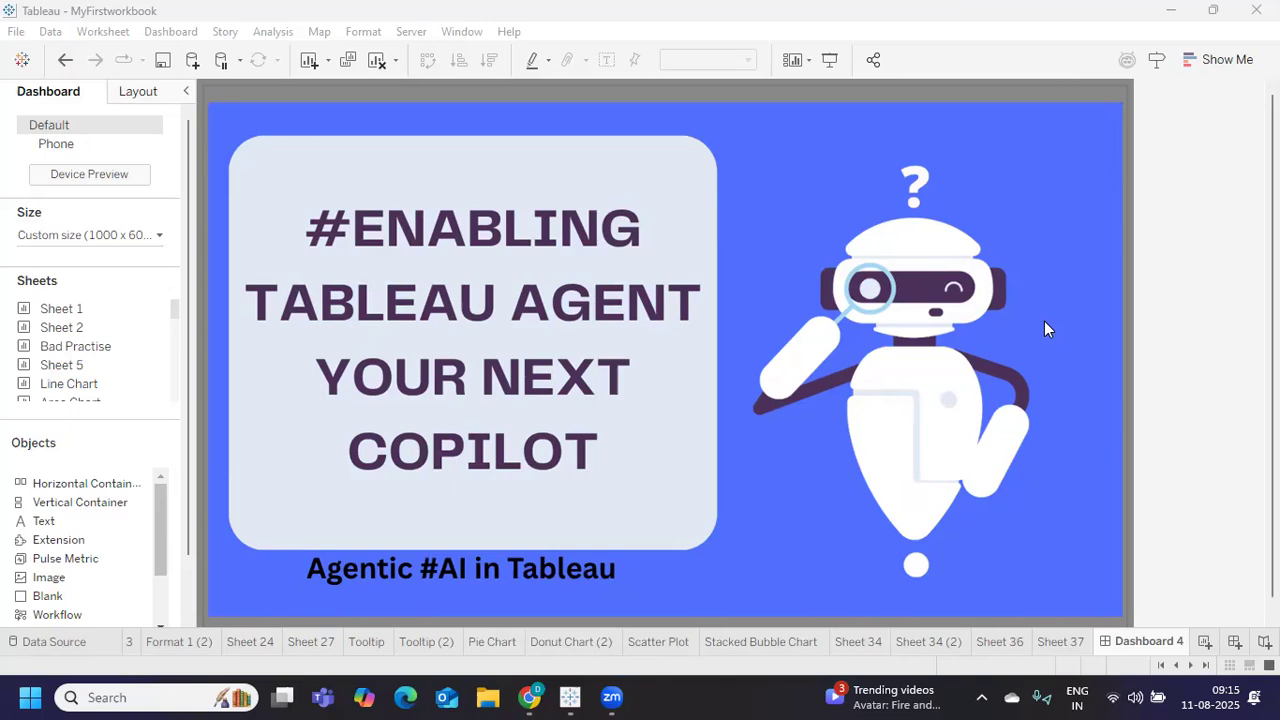